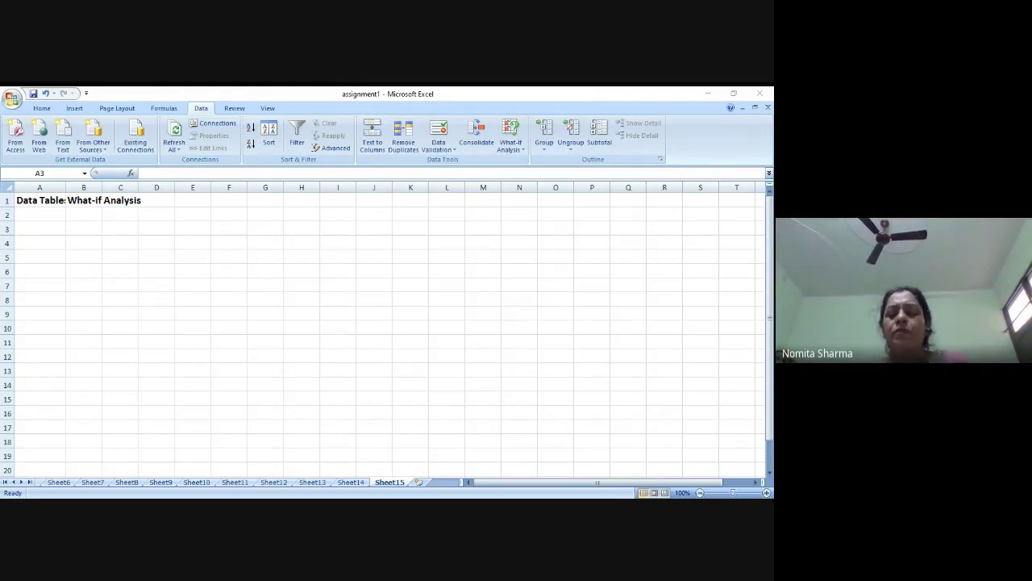
# Enter the label Qty in A3 with the value 50 in B3
pyautogui.hotkey('alt', 'Tab')
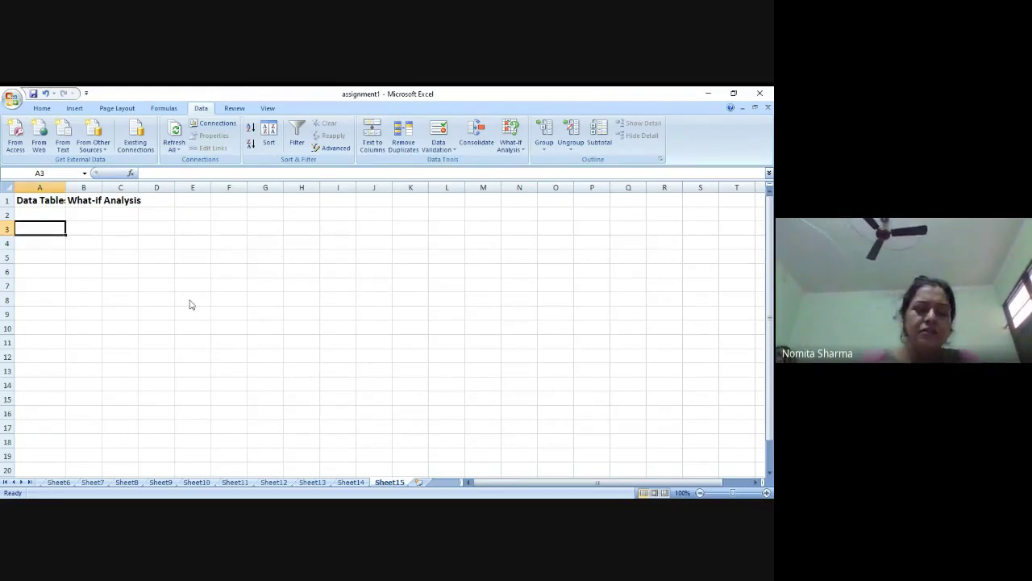
pyautogui.write('Qty')
pyautogui.press('Tab')
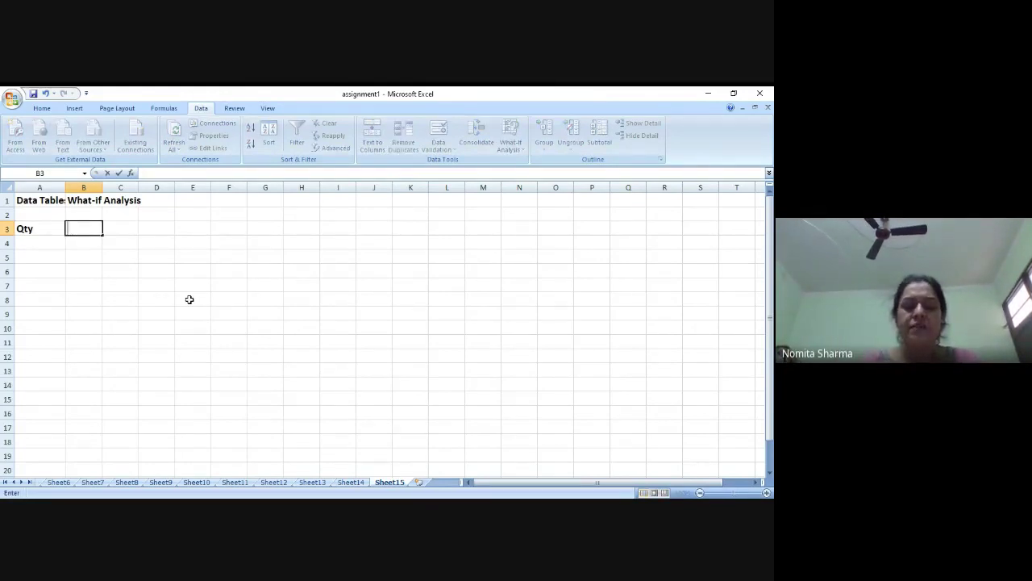
pyautogui.write('50')
pyautogui.press('Return')
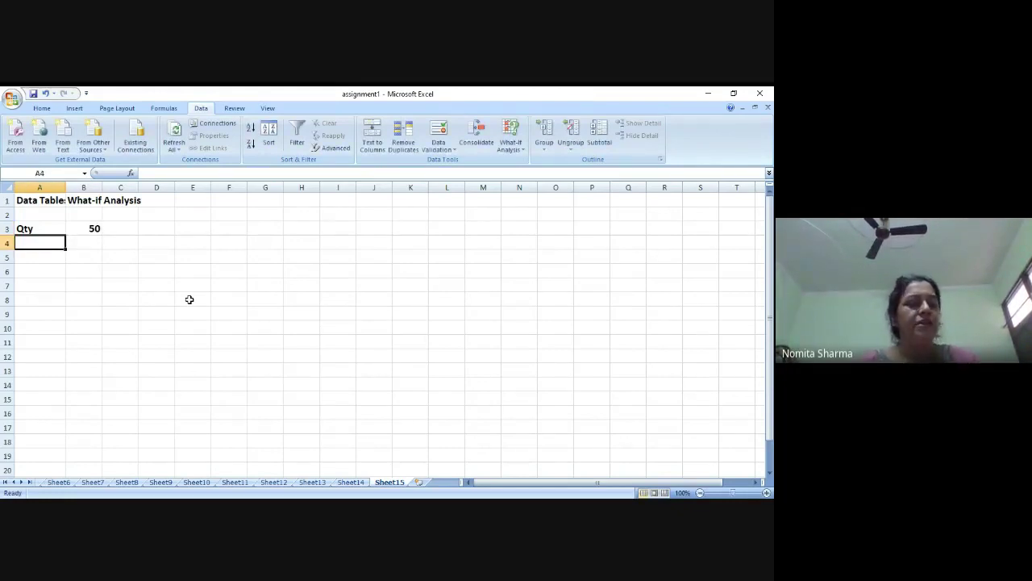
# Add the label unit_price in A4 with the value 3.2 in B4
pyautogui.write('u')
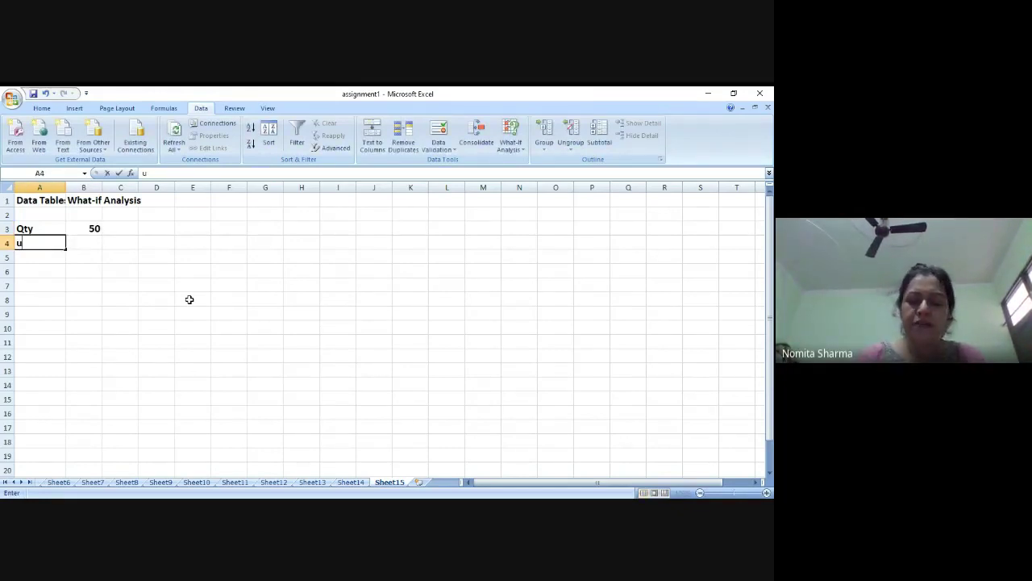
pyautogui.write('nit_price')
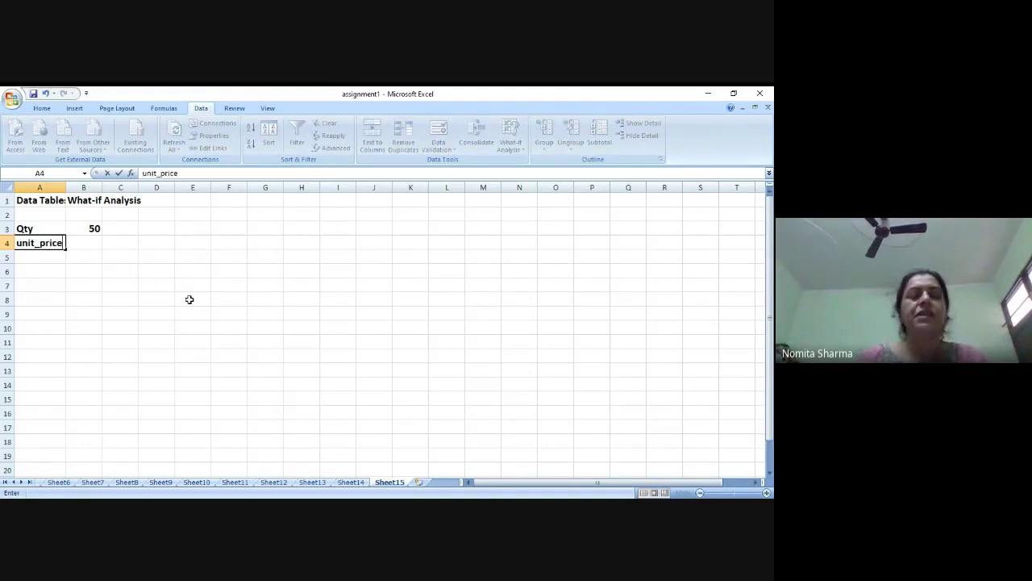
pyautogui.press('Tab')
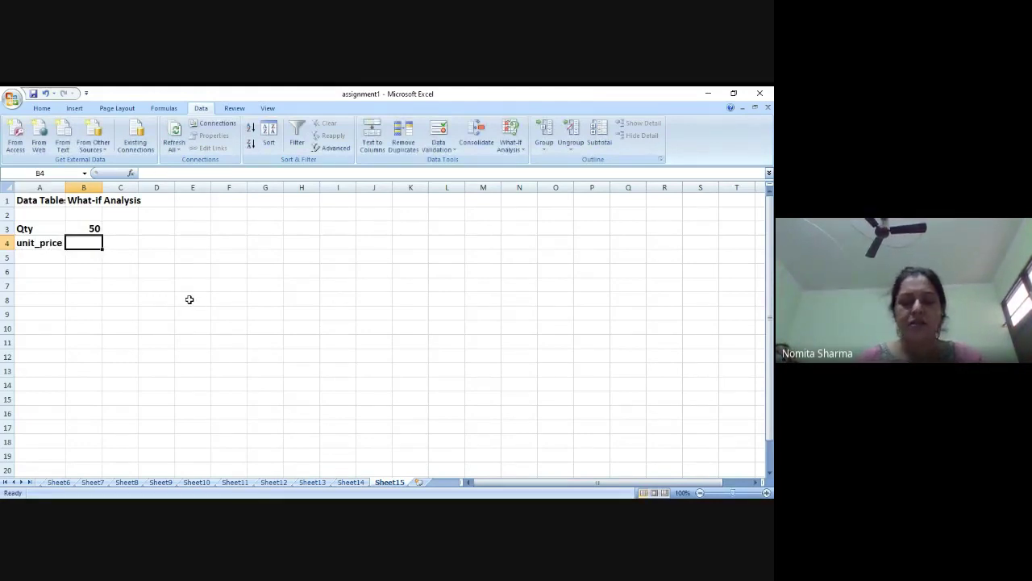
pyautogui.write('3.2')
pyautogui.press('Return')
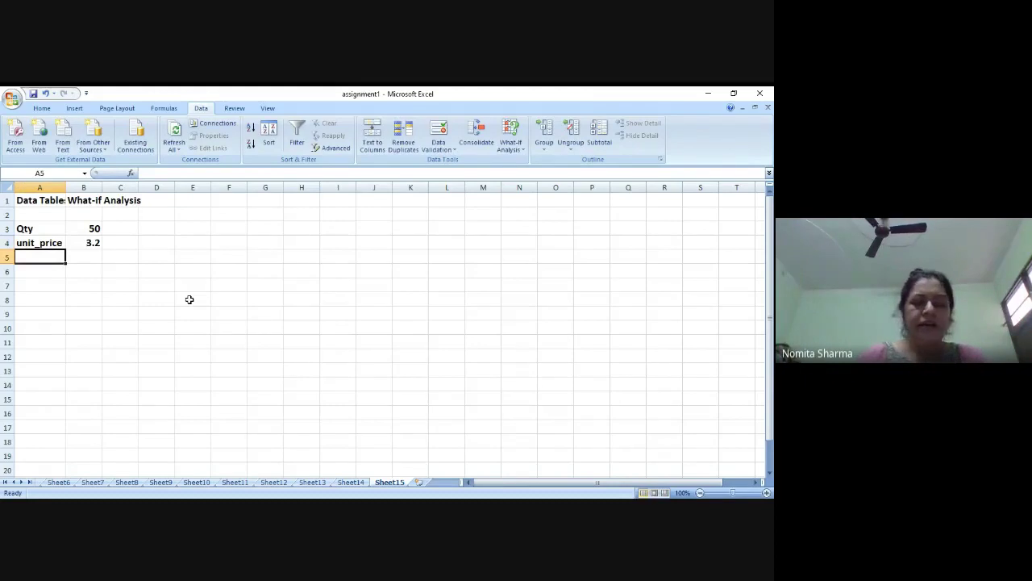
# Add the label Fixed cost in A5 with the value 30000 in B5
pyautogui.write('Fi')
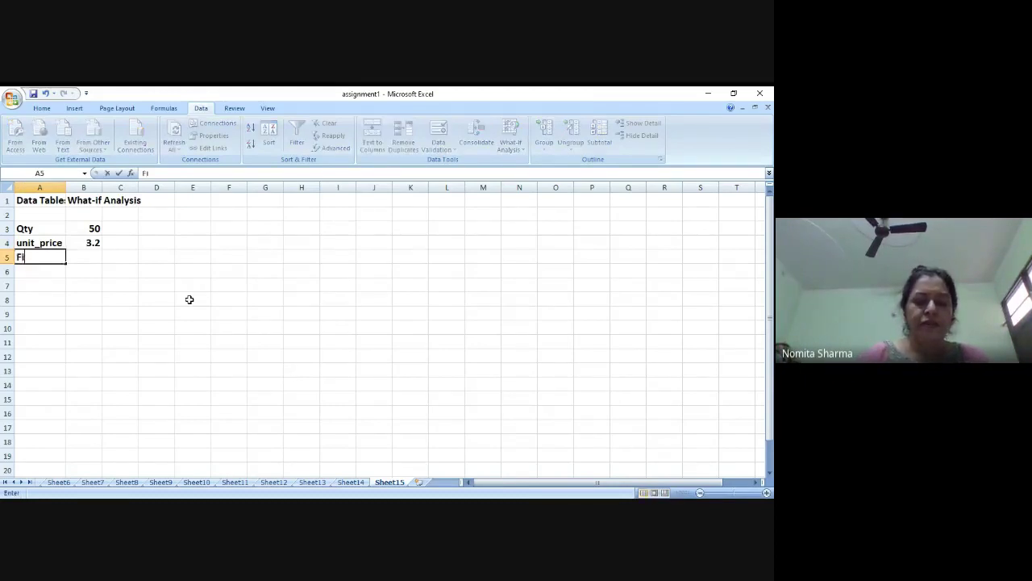
pyautogui.write('xed cost')
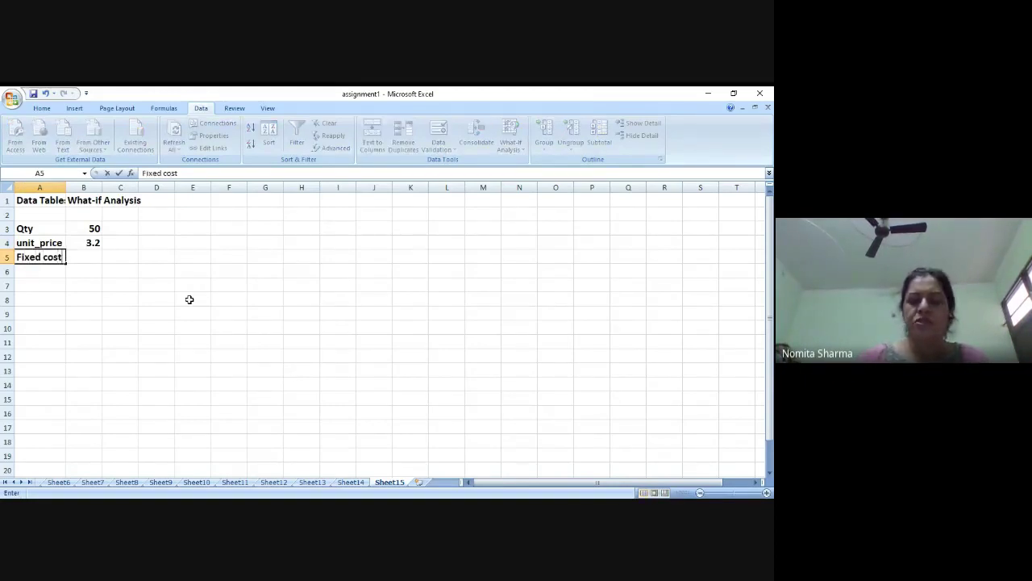
pyautogui.press('Tab')
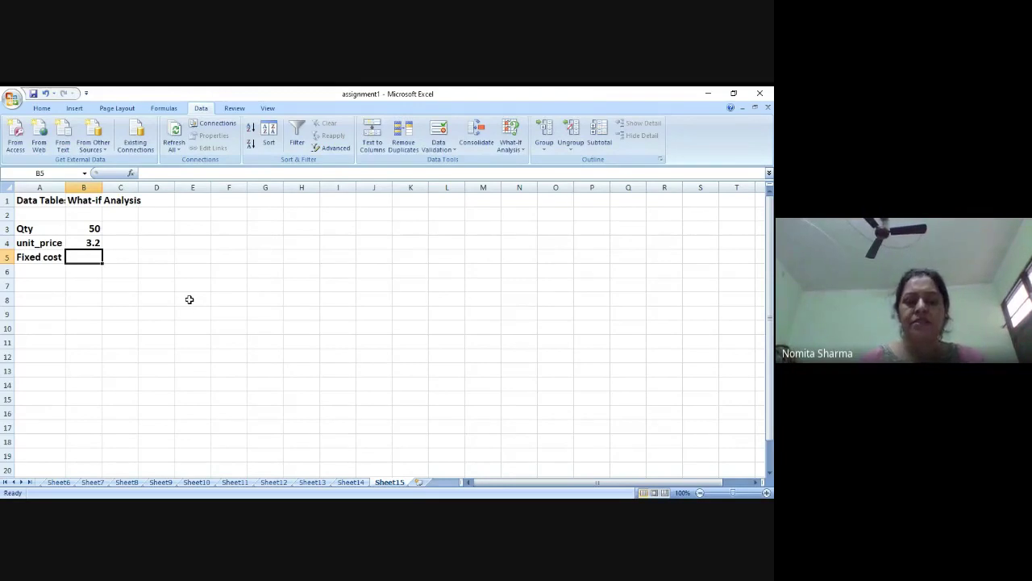
pyautogui.write('3000')
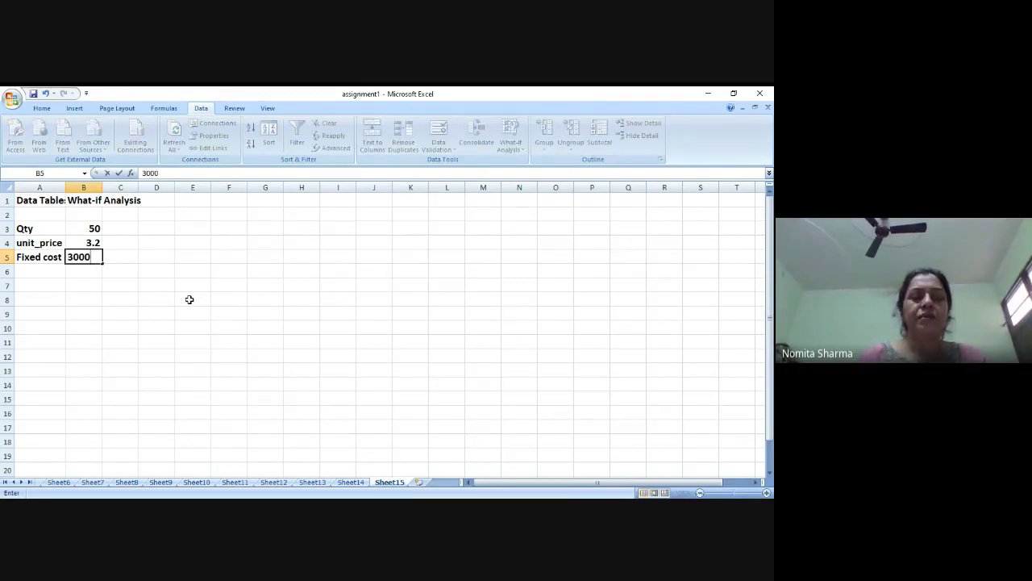
pyautogui.write('0')
pyautogui.press('Return')
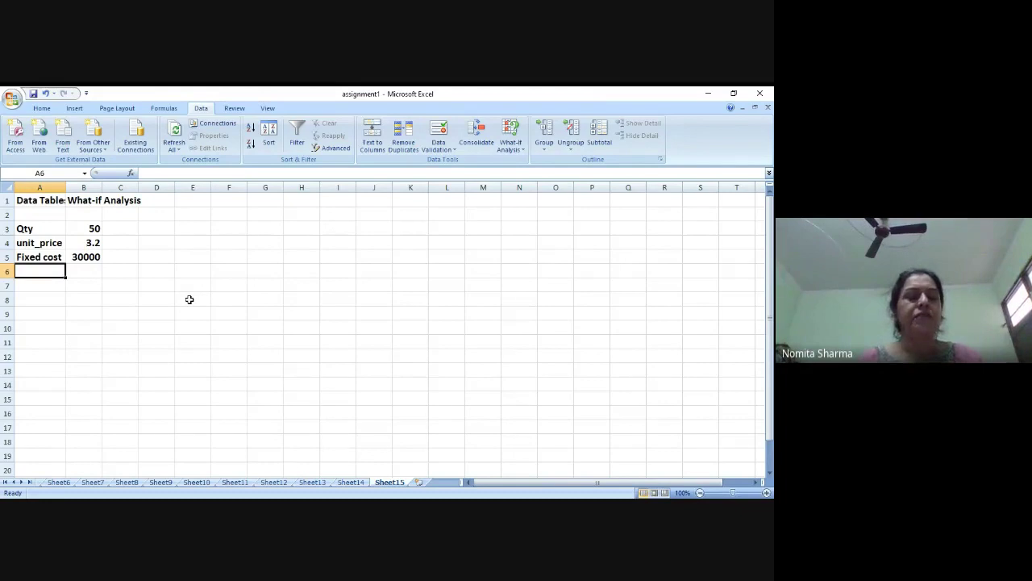
pyautogui.write('Uni')
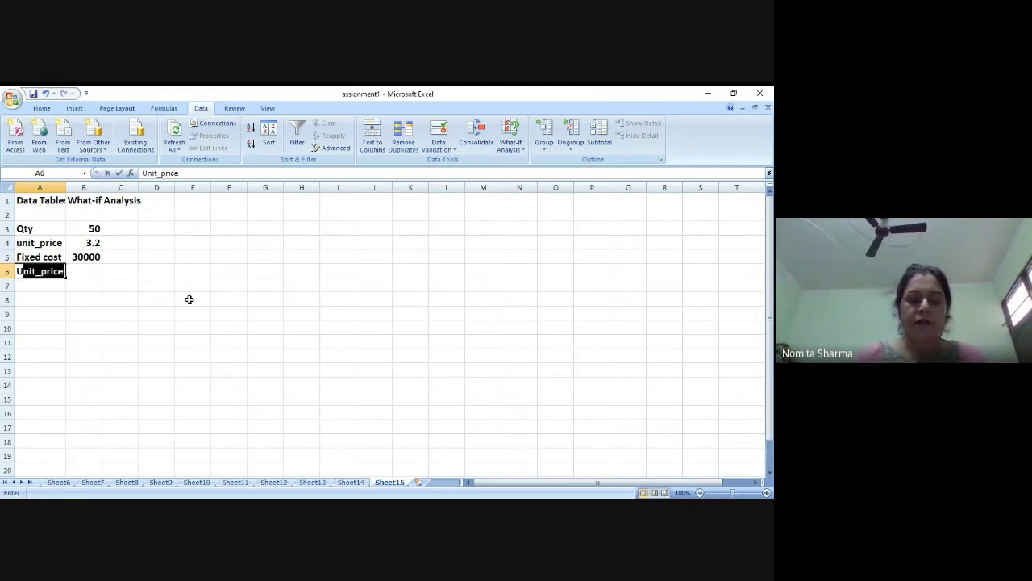
pyautogui.press('BackSpace')
pyautogui.press('BackSpace')
pyautogui.press('BackSpace')
pyautogui.press('BackSpace')
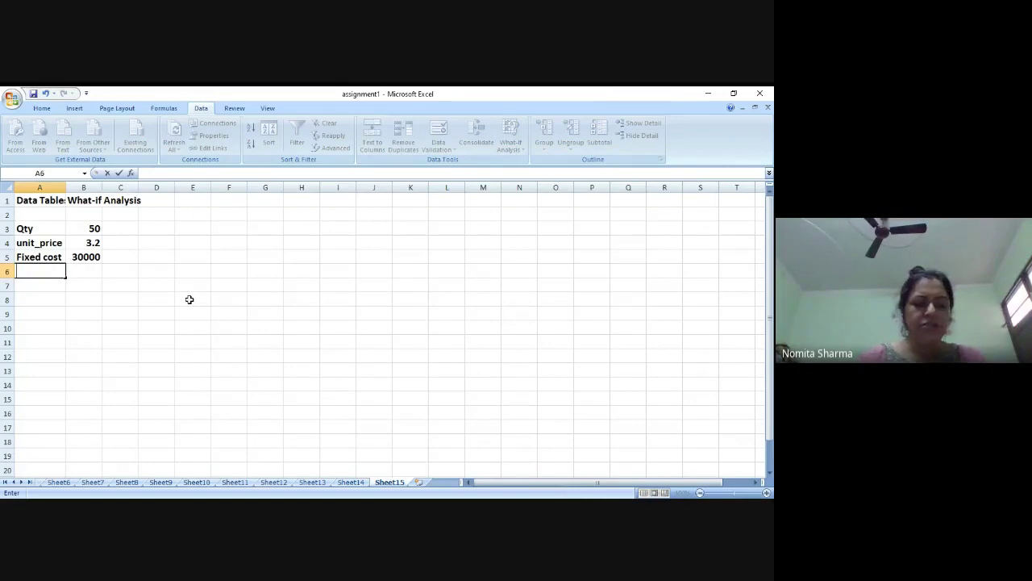
# Add the label VC in A6 with the value 2.2 in B6
pyautogui.write('Vc')
pyautogui.hotkey('ctrl', 'Return')
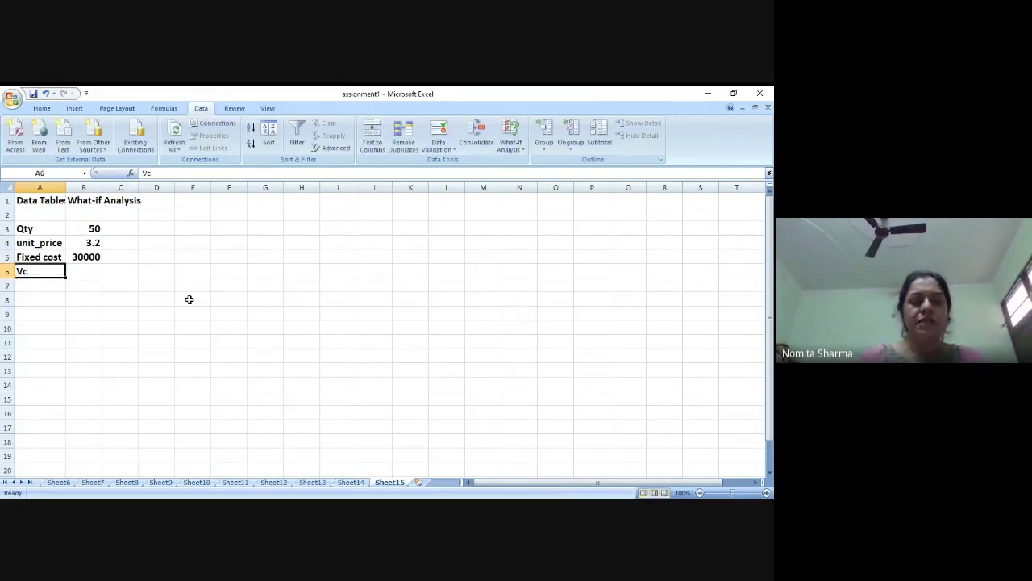
pyautogui.write('VC')
pyautogui.press('Tab')
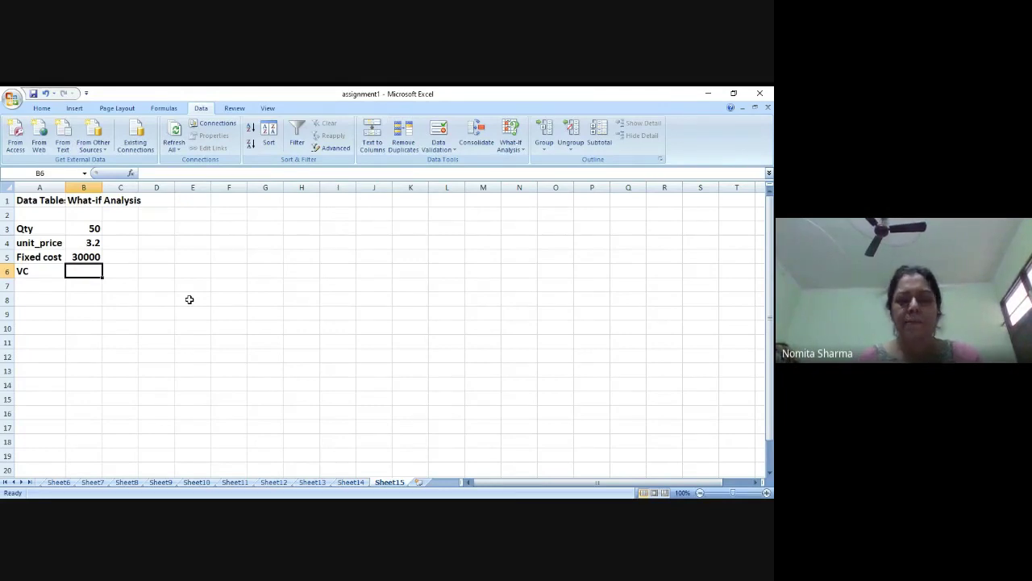
pyautogui.write('2.2')
pyautogui.press('Return')
# Enter the label Revenue in A8, leaving row 7 blank below the input values
pyautogui.press('Left')
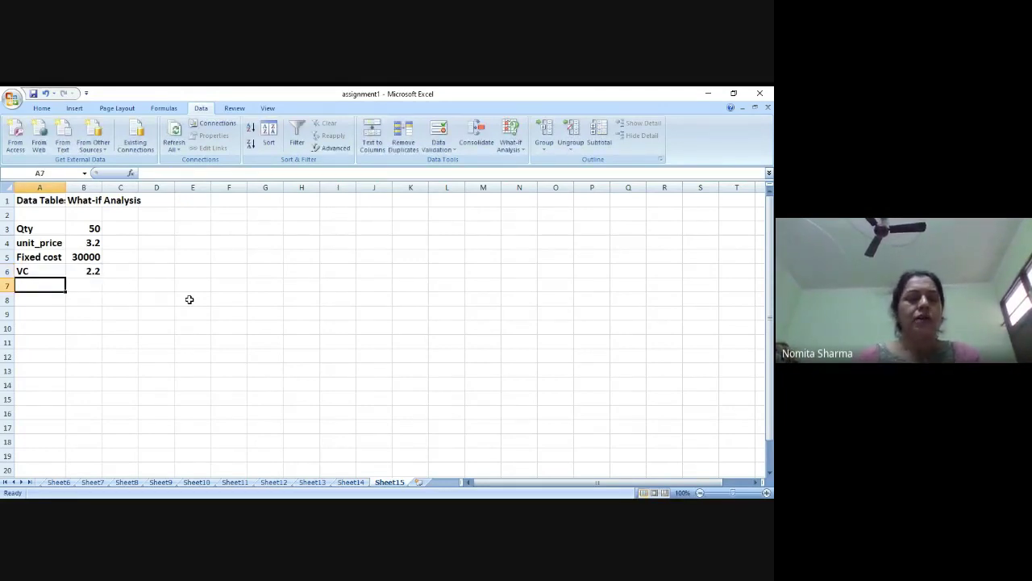
pyautogui.press('Down')
pyautogui.write('Revenue')
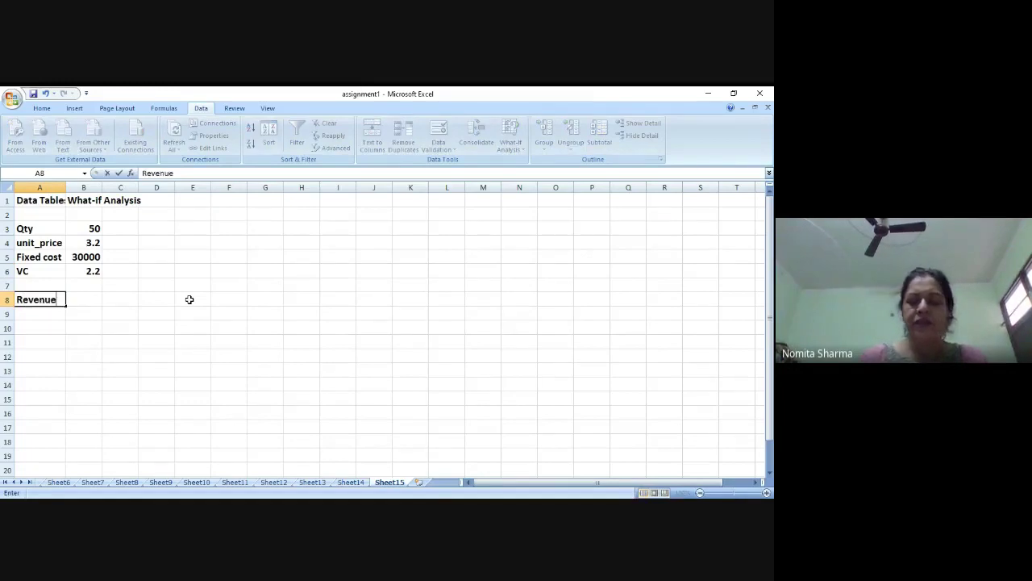
pyautogui.press('Return')
# Calculate the revenue in B8 as quantity times unit price with the formula =b3*b4
pyautogui.press('Right')
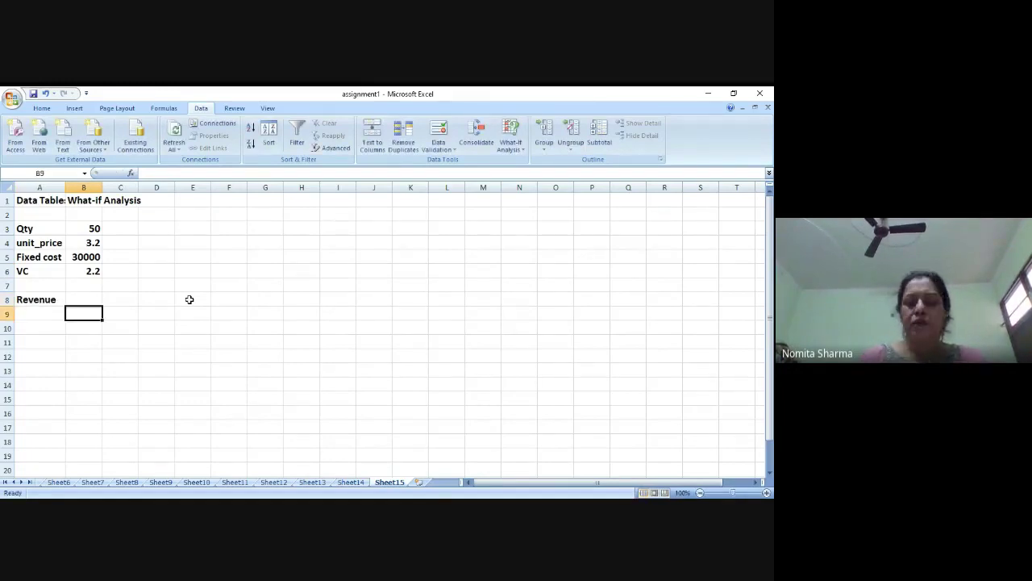
pyautogui.press('Up')
pyautogui.write('=')
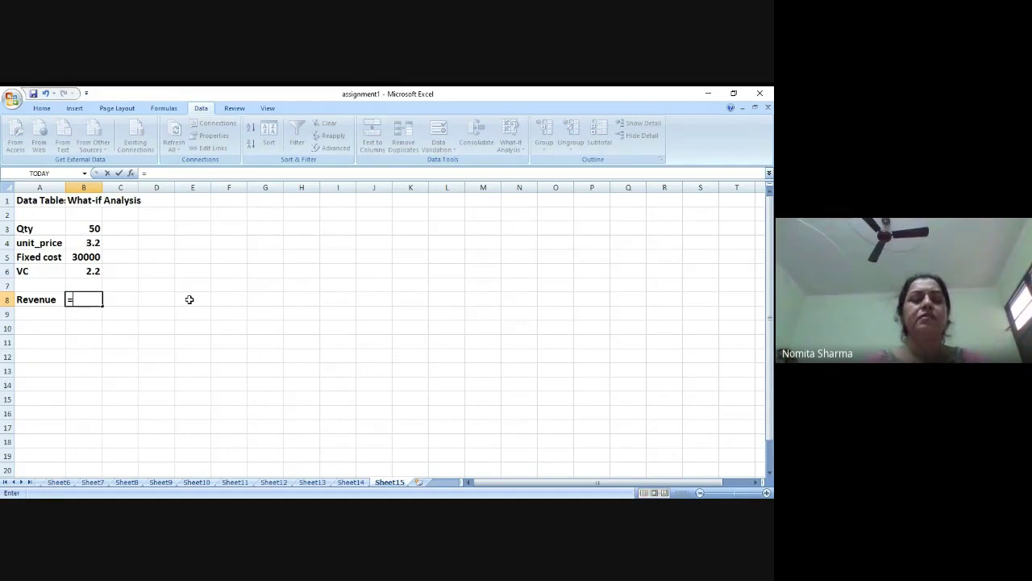
pyautogui.write('=')
pyautogui.press('BackSpace')
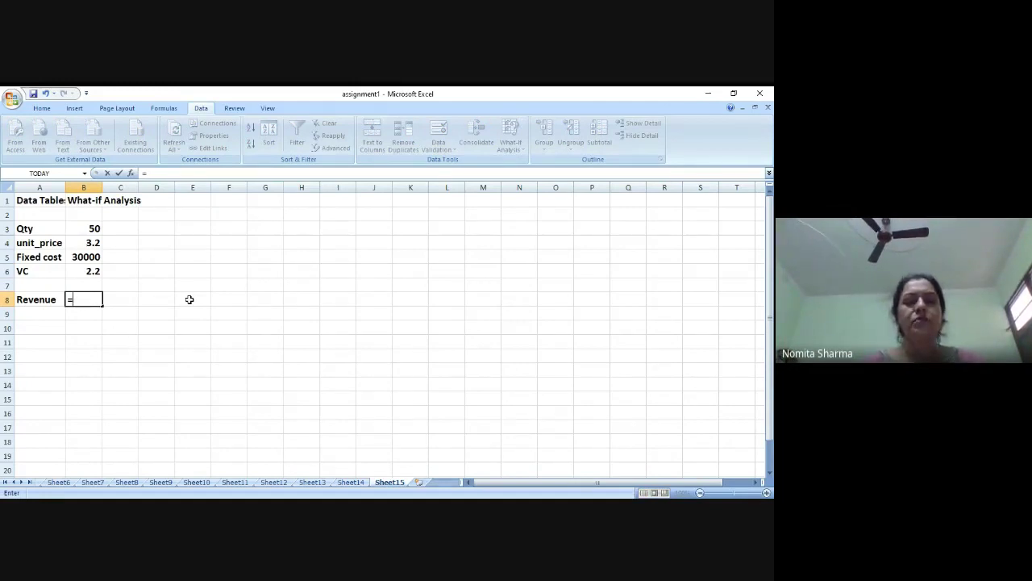
pyautogui.write('b2')
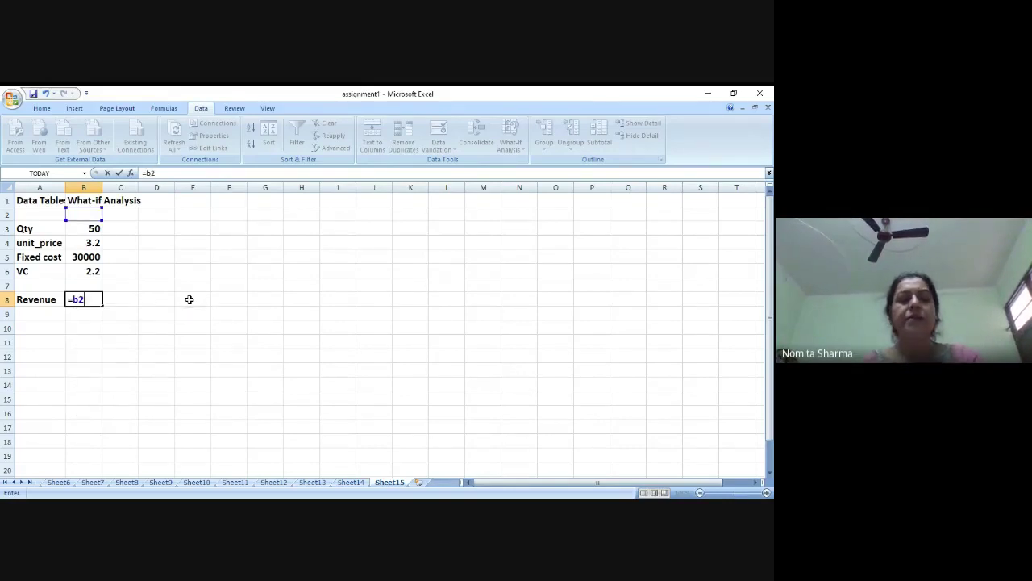
pyautogui.write('*')
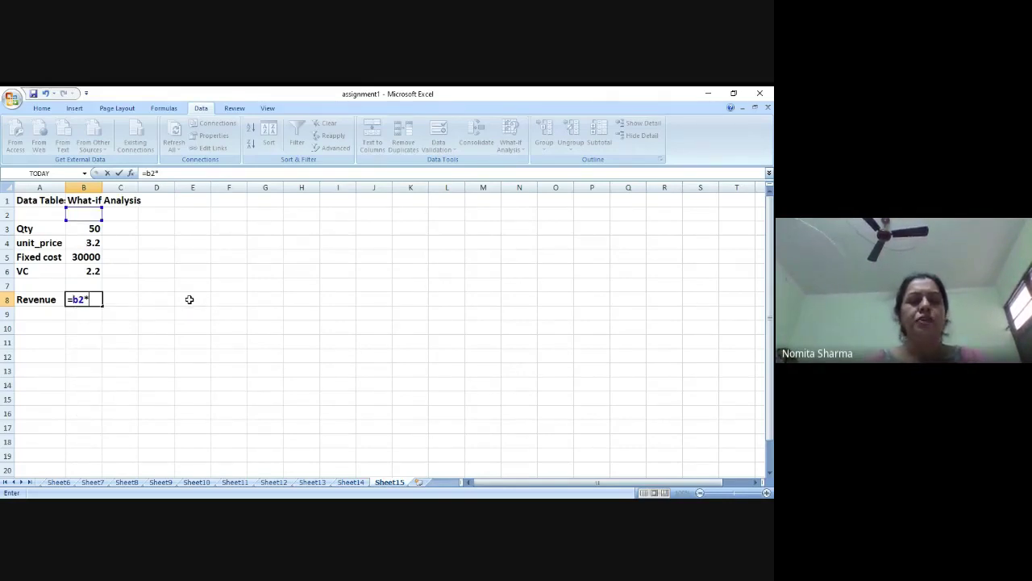
pyautogui.write('b')
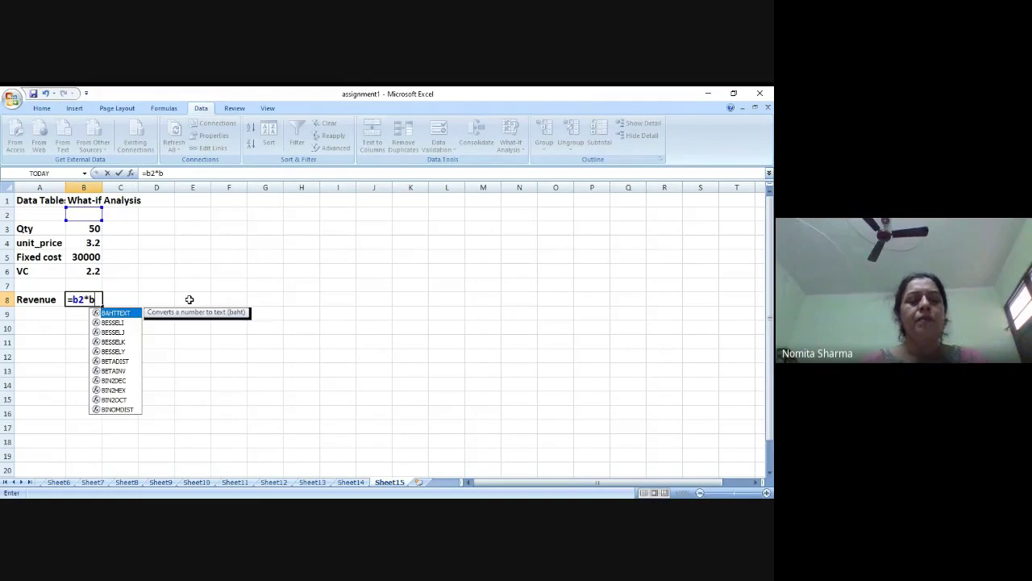
pyautogui.press('BackSpace')
pyautogui.press('BackSpace')
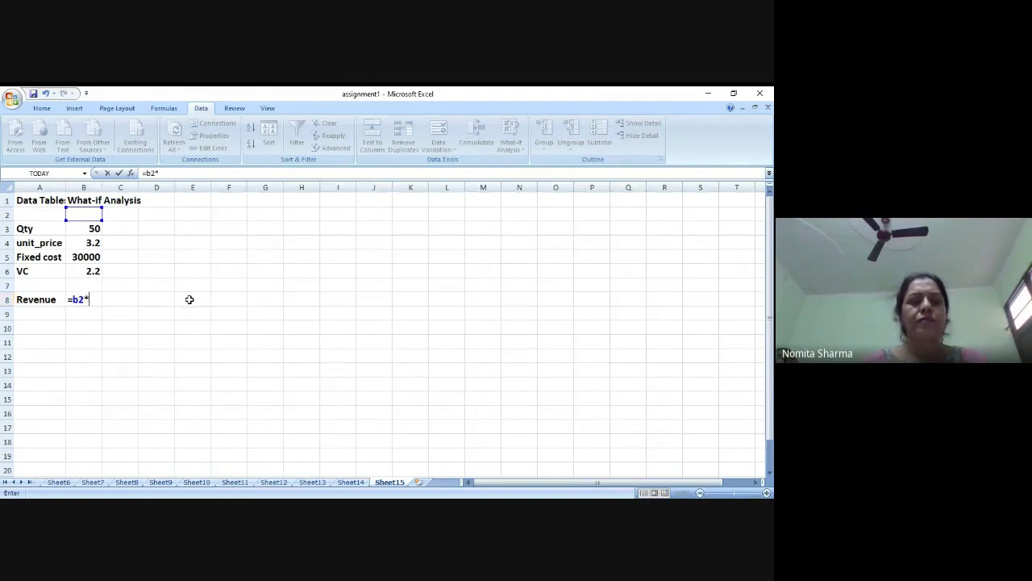
pyautogui.press('BackSpace')
pyautogui.write('3')
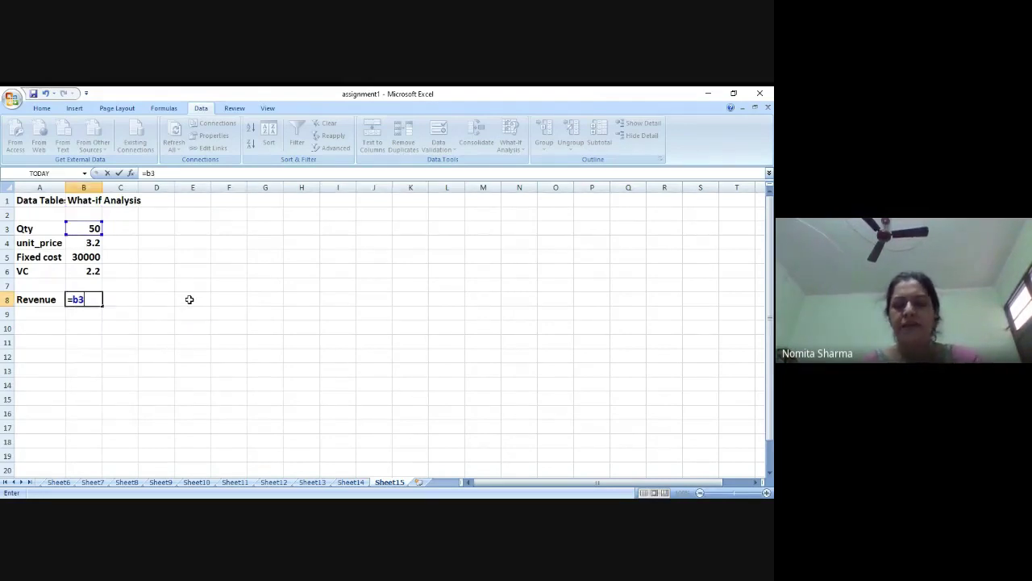
pyautogui.write('*b4')
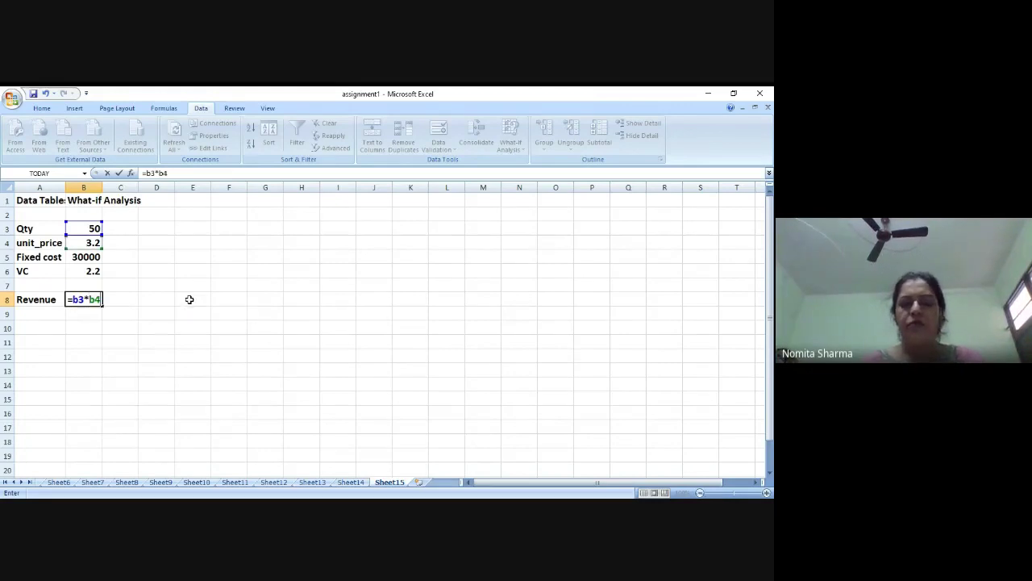
pyautogui.press('Return')
# Add the label FC in A9 below Revenue with the value 30000 in B9
pyautogui.press('Left')
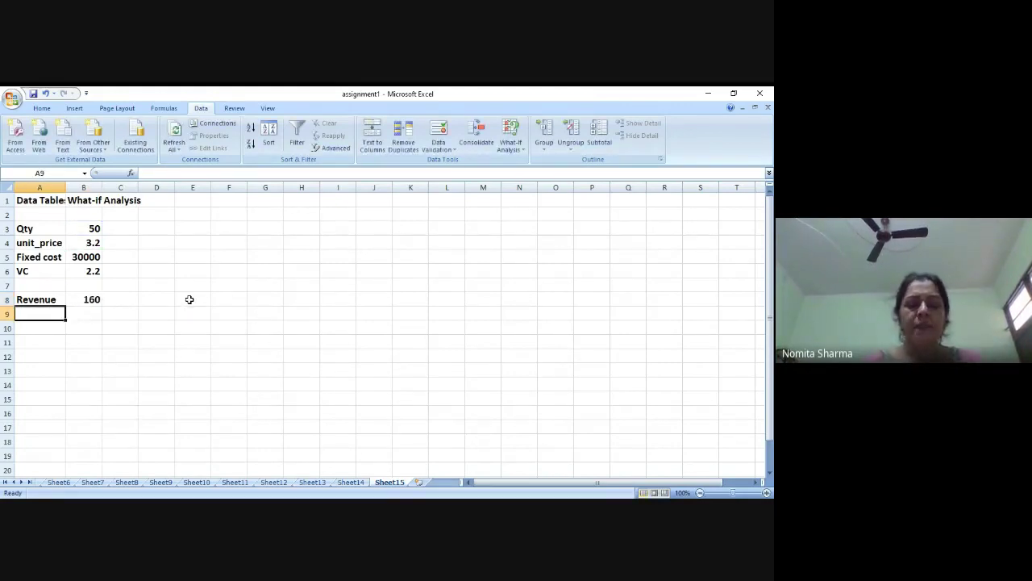
pyautogui.write('FC')
pyautogui.press('Tab')
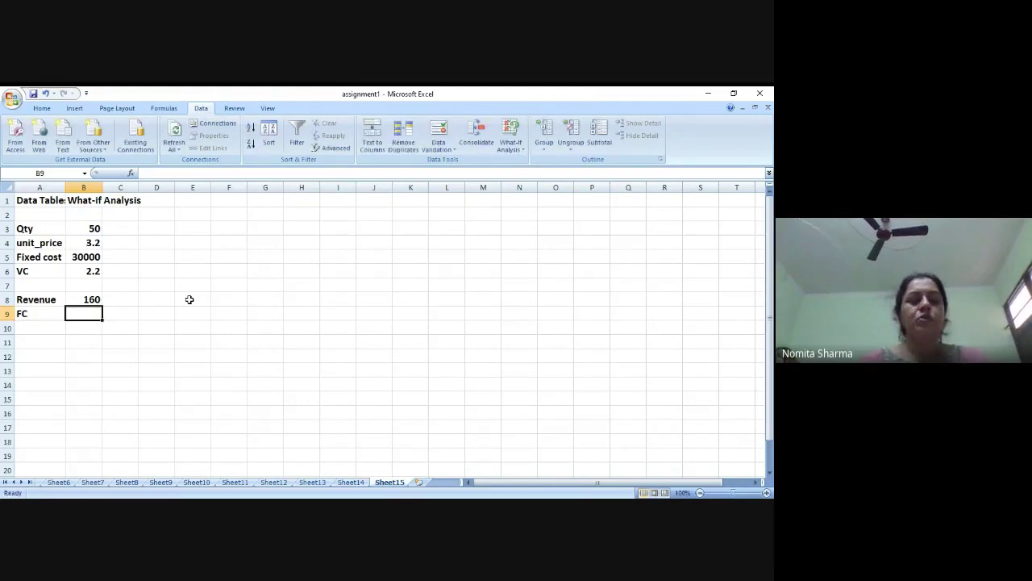
pyautogui.write('30')
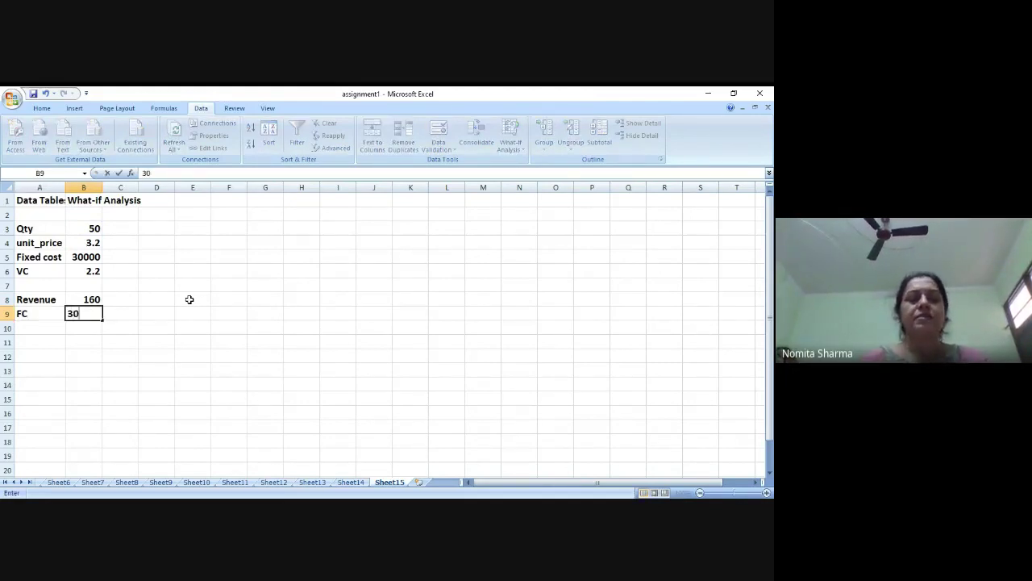
pyautogui.write('000')
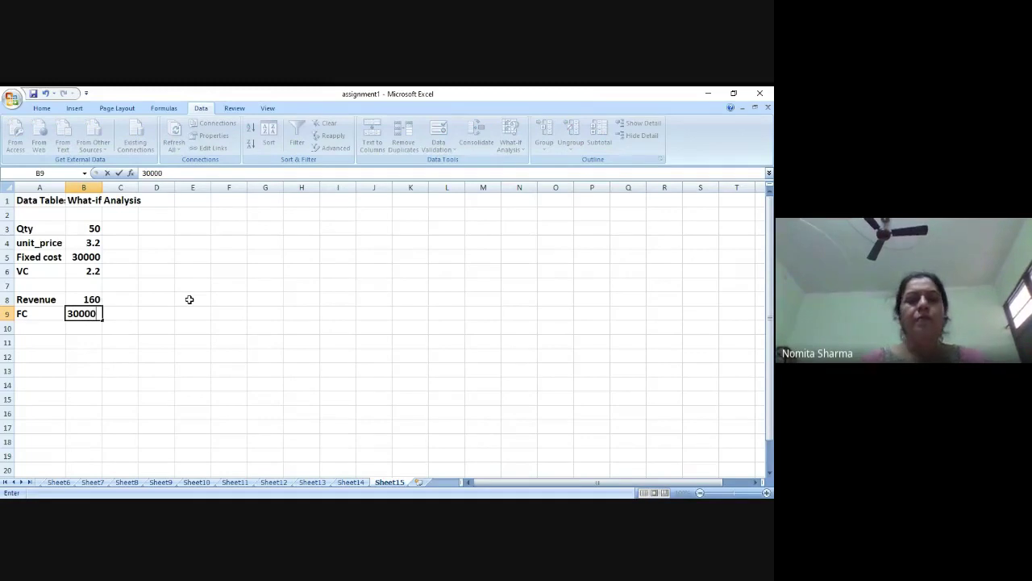
pyautogui.press('Return')
# Add the label VC in A10 below FC and calculate its value in B10 with the formula =50*2.2
pyautogui.write('VC')
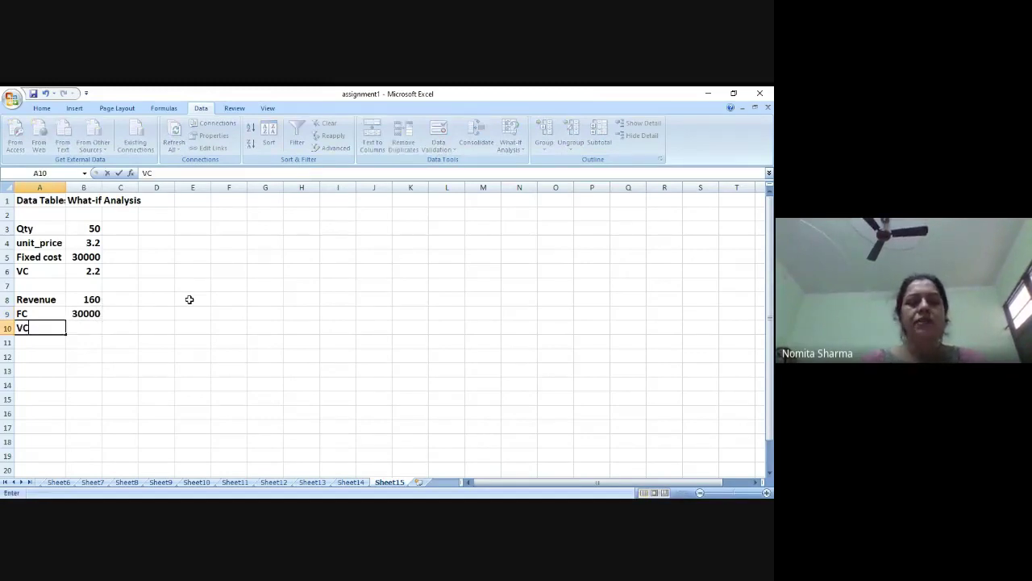
pyautogui.press('Tab')
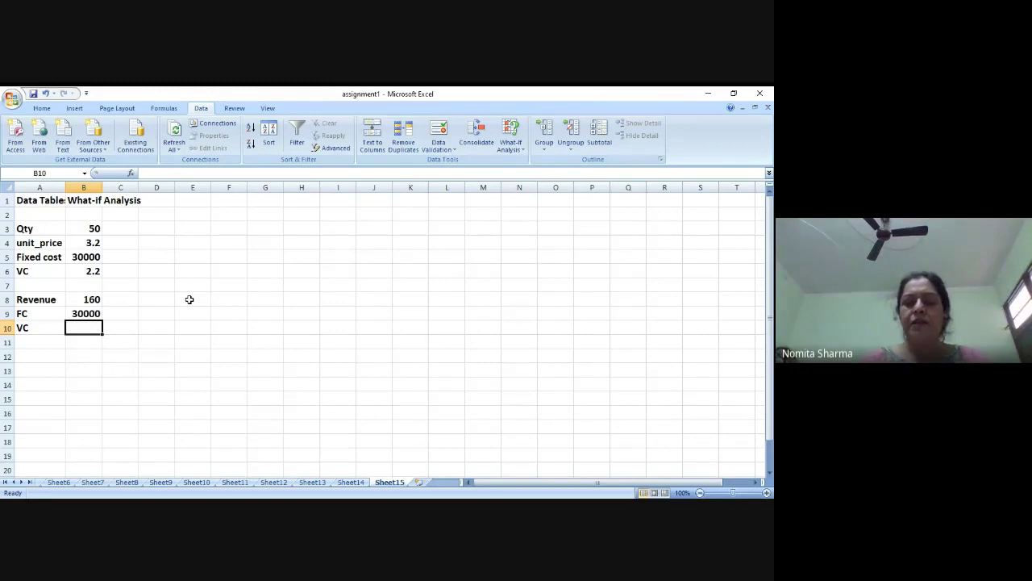
pyautogui.write('=')
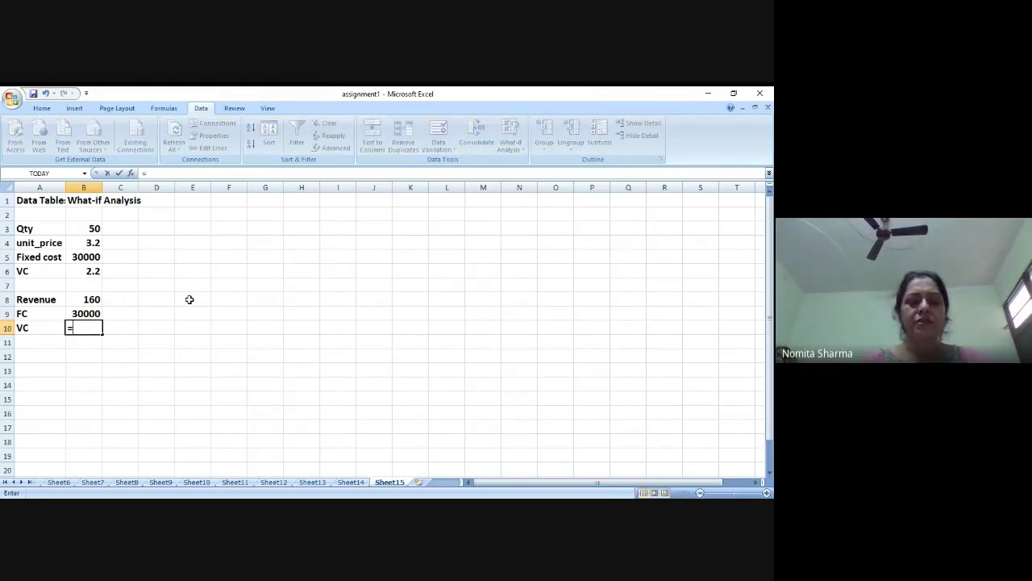
pyautogui.write('50')
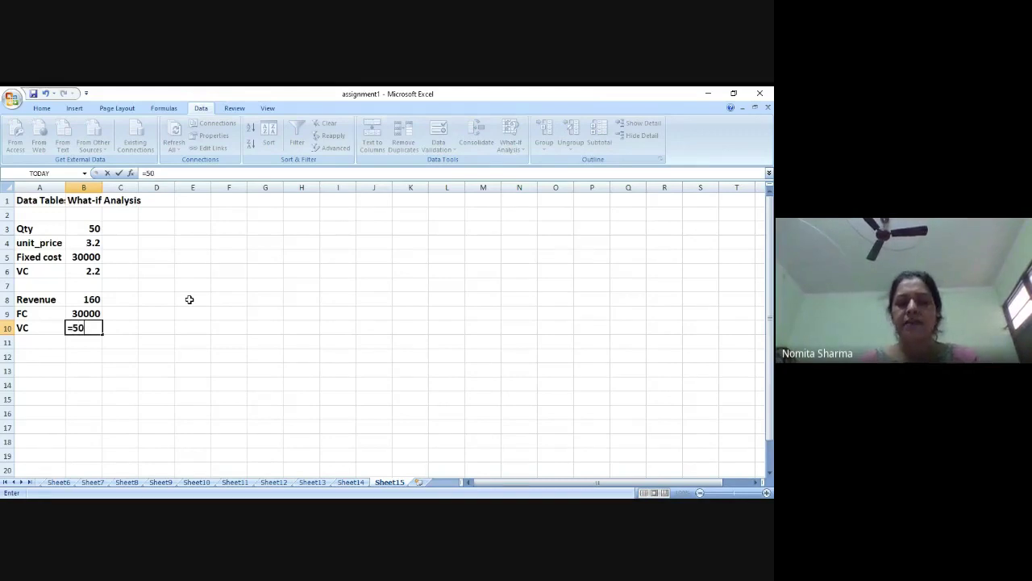
pyautogui.write('*')
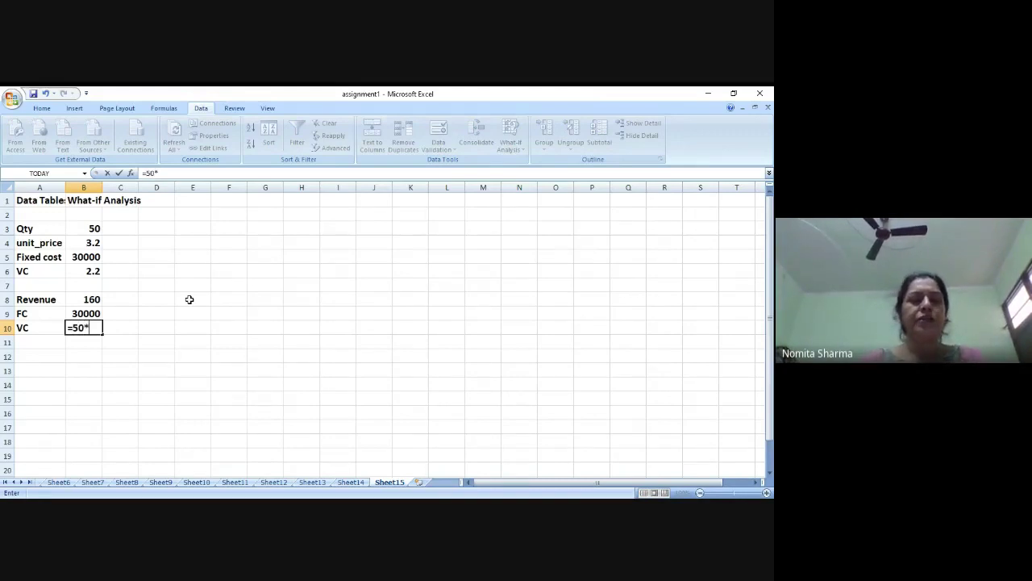
pyautogui.write('2.2')
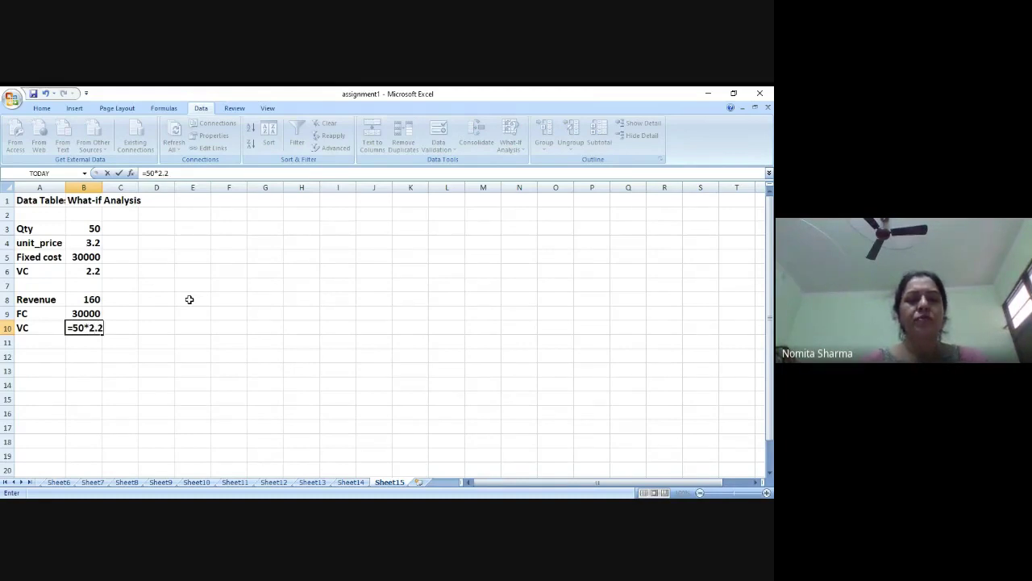
pyautogui.press('Return')
pyautogui.press('Up')
pyautogui.press('Down')
pyautogui.press('Left')
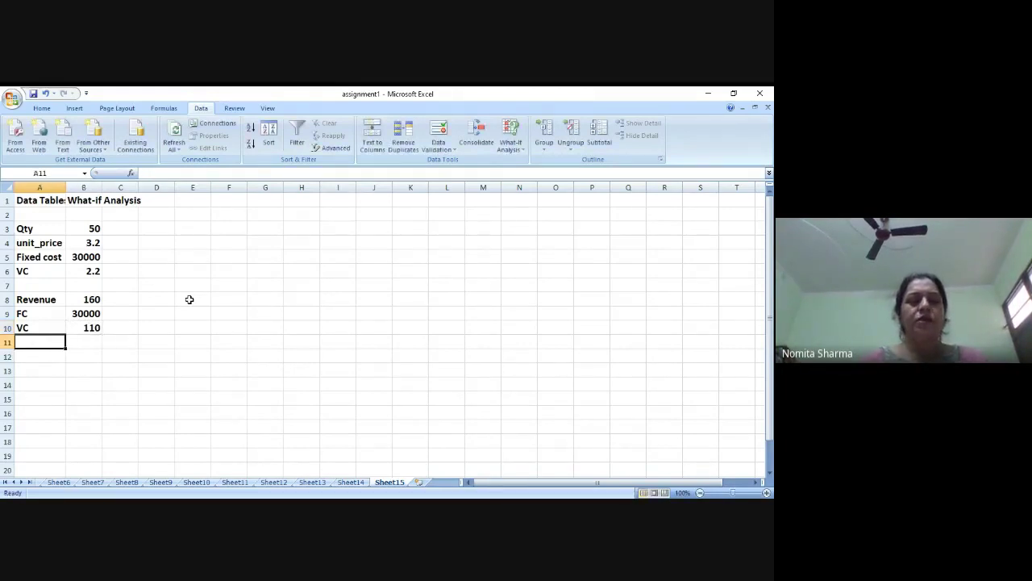
pyautogui.press('Right')
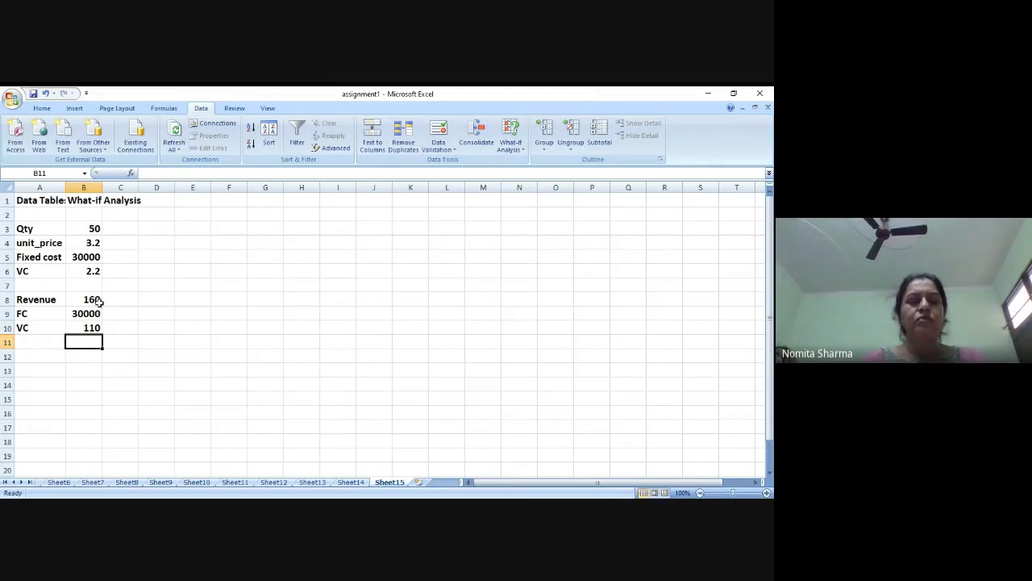
# Make both costs negative by changing FC in B9 to -30000 and the VC formula in B10 to =50*-2.2
pyautogui.click(75, 315)
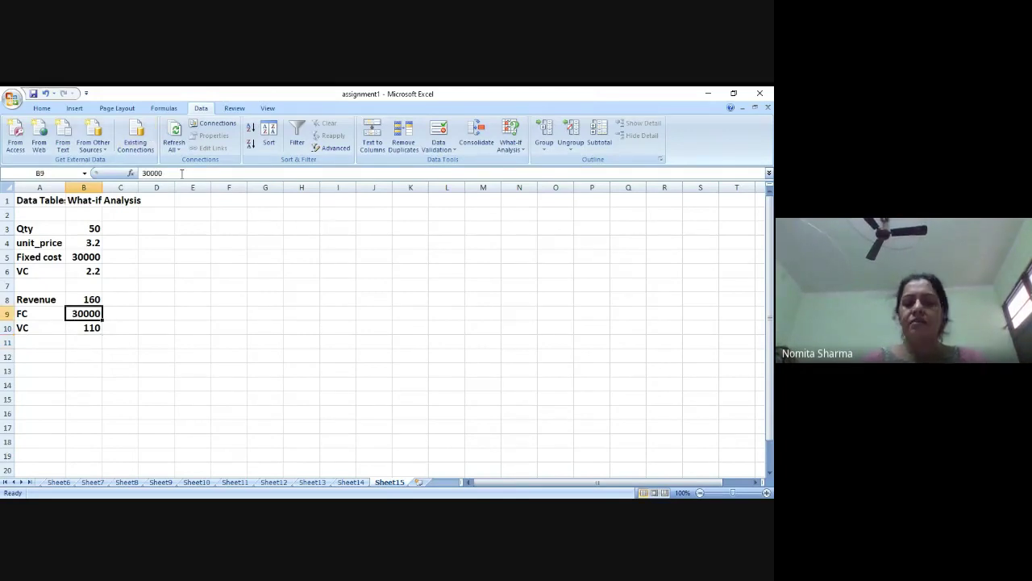
pyautogui.click(181, 173)
pyautogui.write('-')
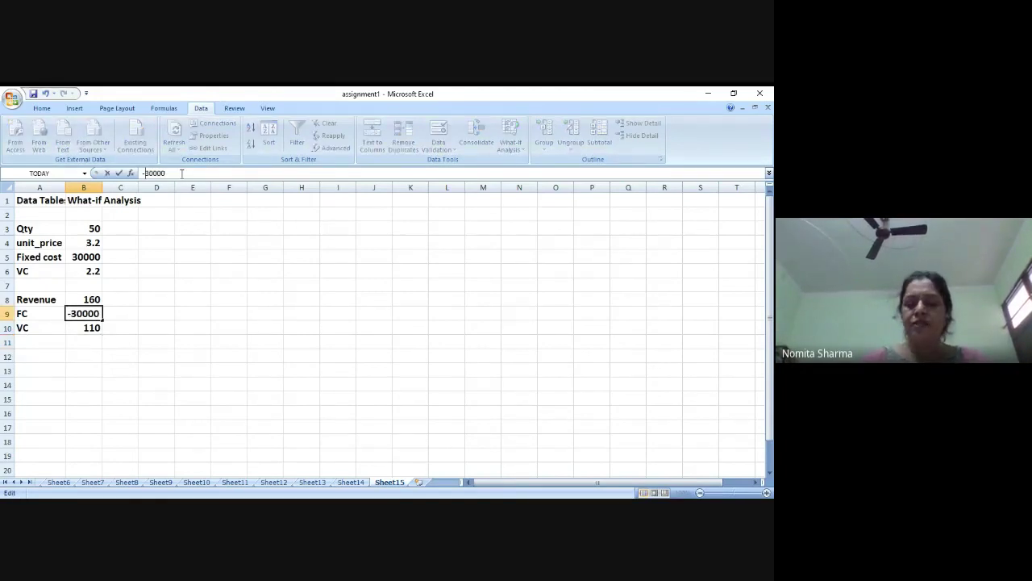
pyautogui.press('Return')
pyautogui.click(181, 173)
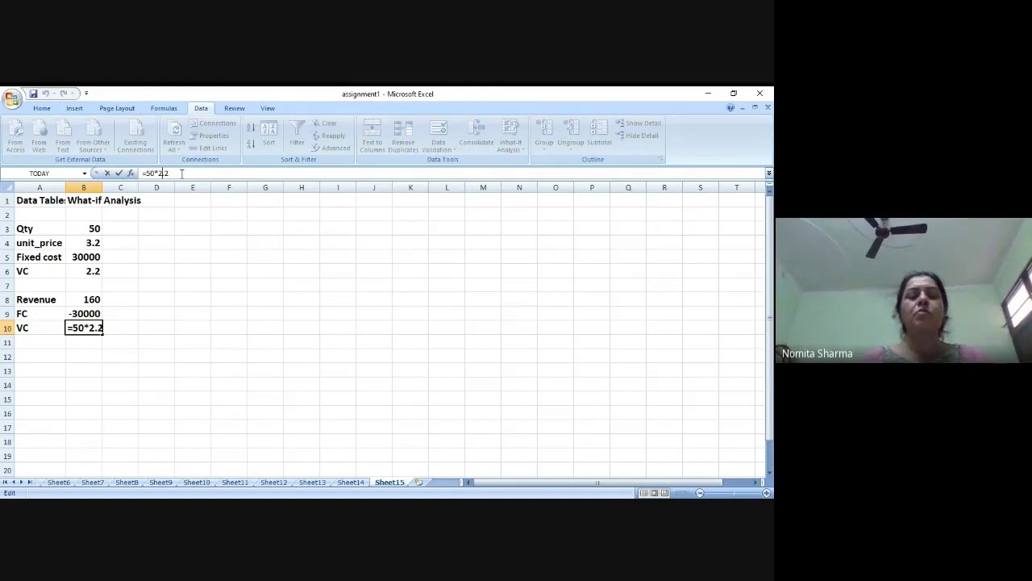
pyautogui.write('-')
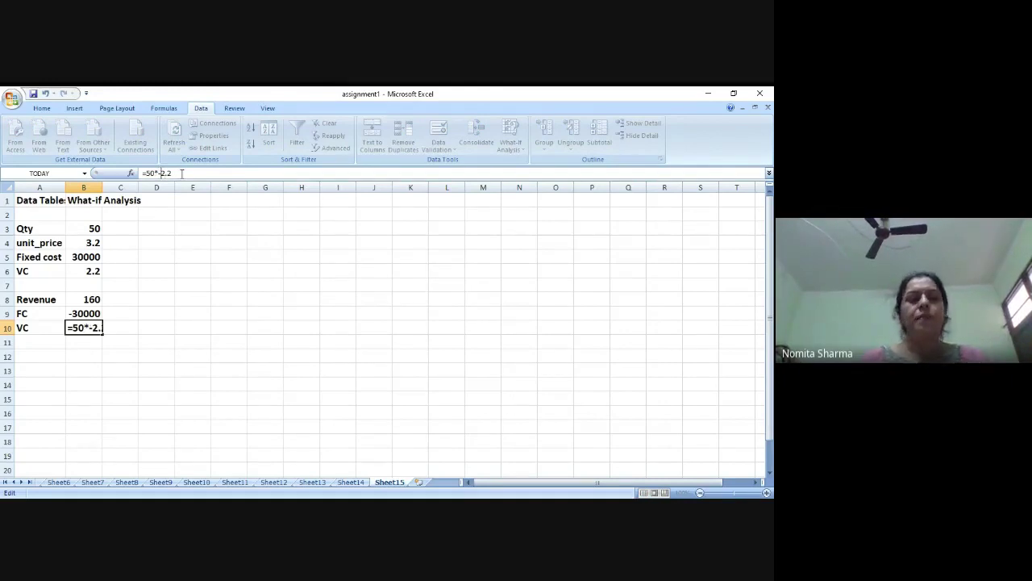
pyautogui.press('Return')
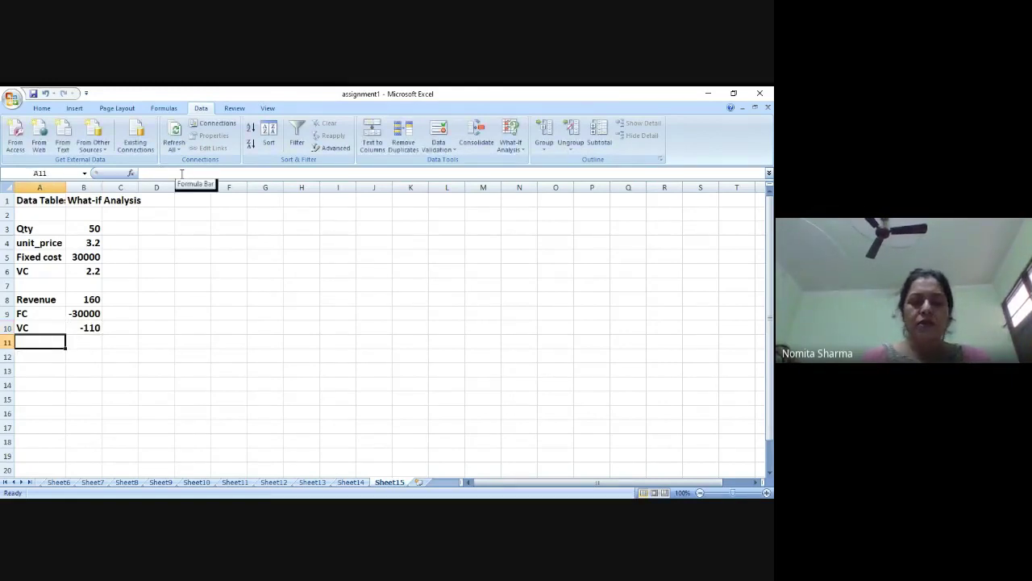
# Enter the label Net profit in A11 below VC
pyautogui.write('Net ')
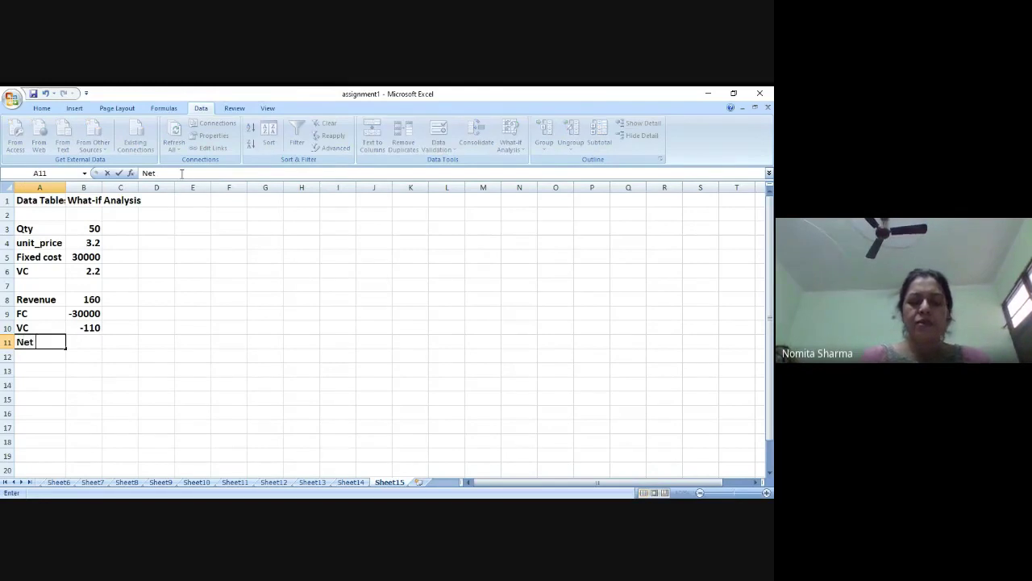
pyautogui.write('profit')
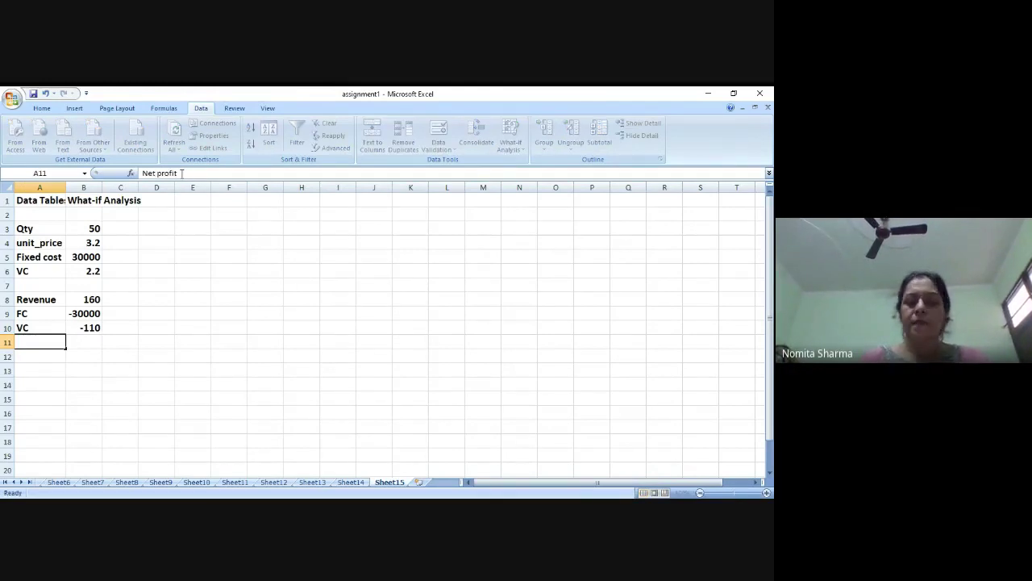
pyautogui.press('Tab')
# Try to calculate the net profit in B11 with the range formula =B8:B10, and clear the cell again
pyautogui.write('=')
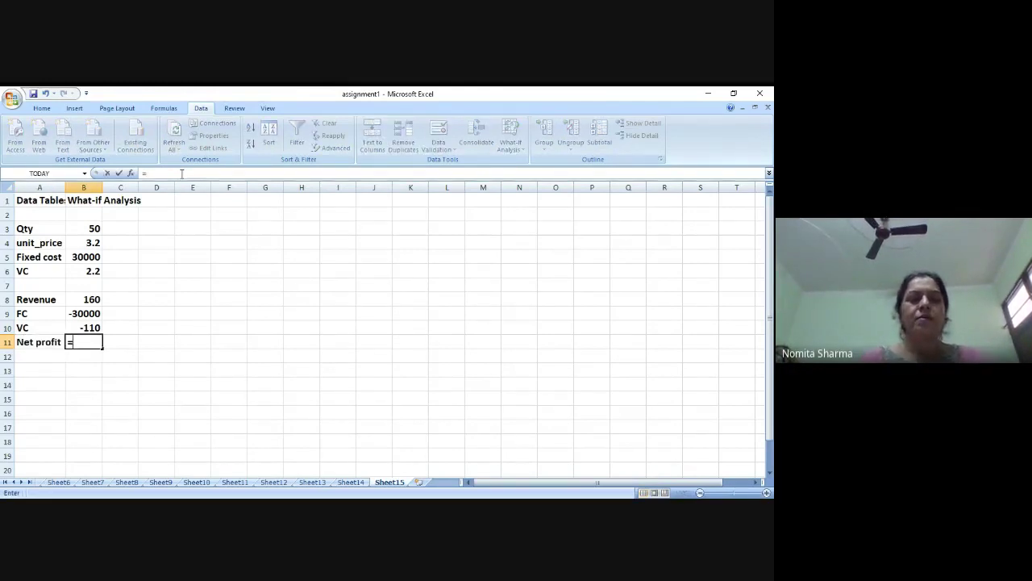
pyautogui.click(73, 300)
pyautogui.hotkey('shift', 'Down')
pyautogui.hotkey('shift', 'Down')
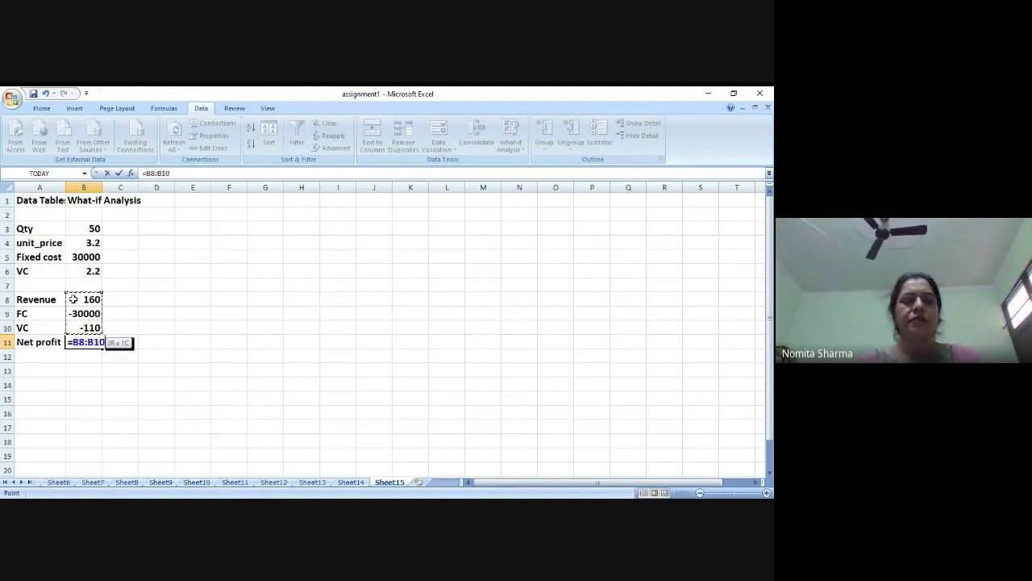
pyautogui.write(')')
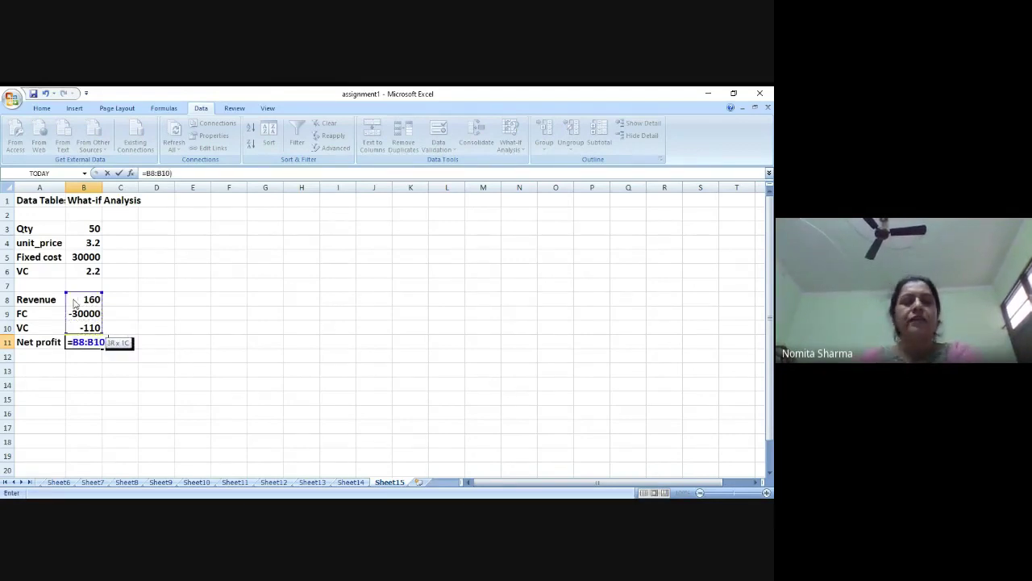
pyautogui.press('Return')
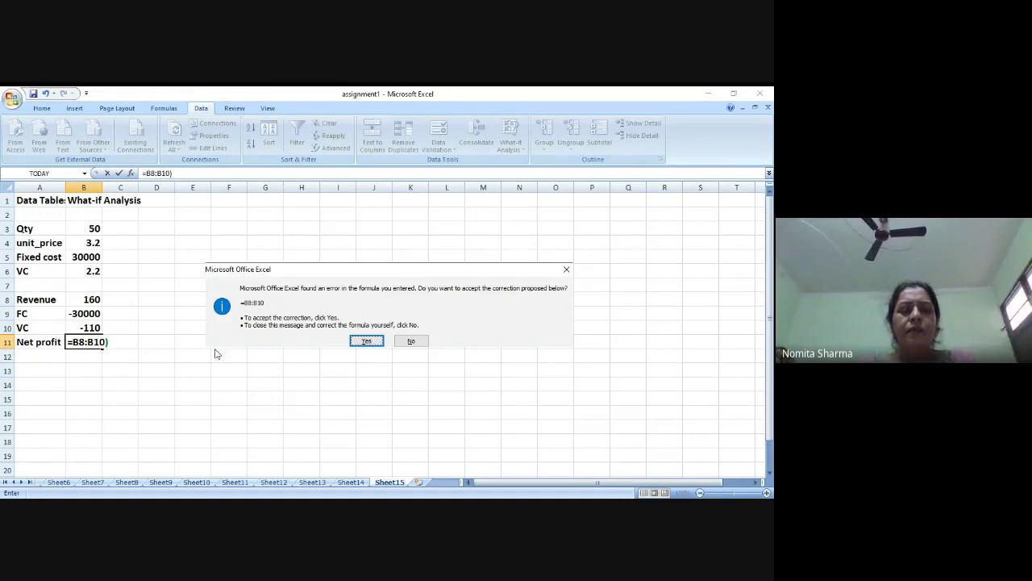
pyautogui.click(366, 342)
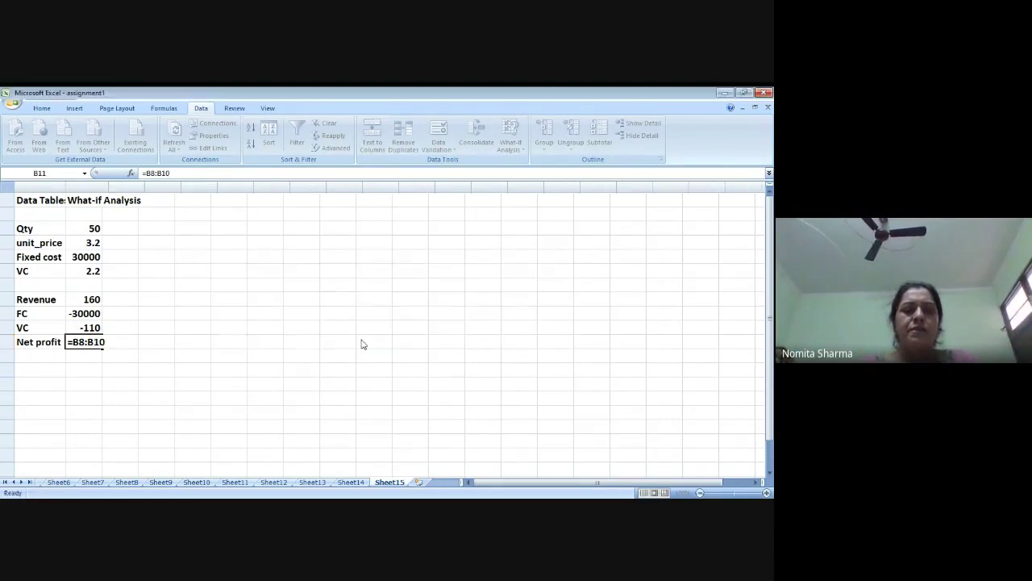
pyautogui.click(87, 339)
pyautogui.press('Delete')
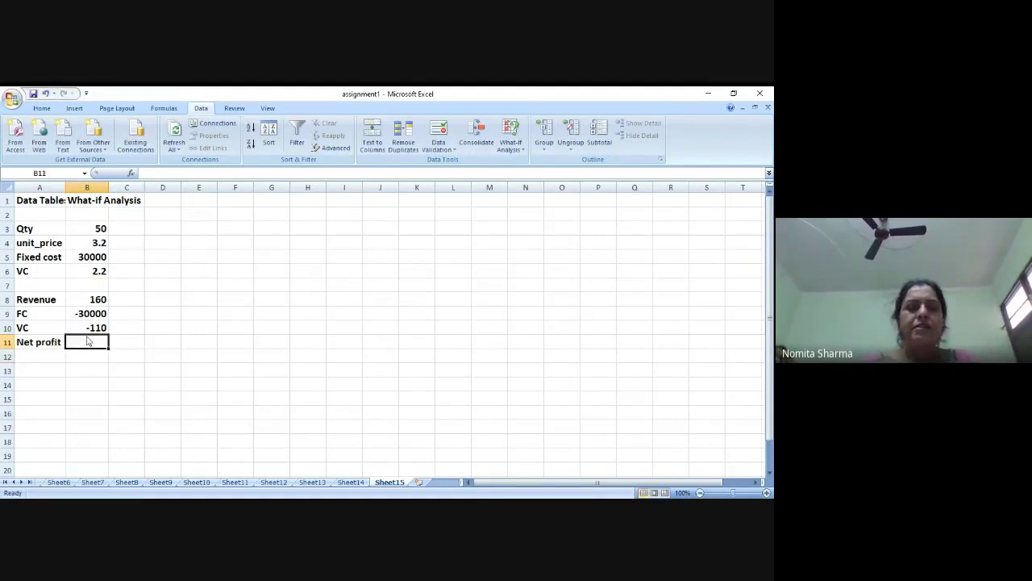
# Calculate the net profit in B11 from revenue, FC and VC with the formula =sum(b8:b10)
pyautogui.write('=sum(')
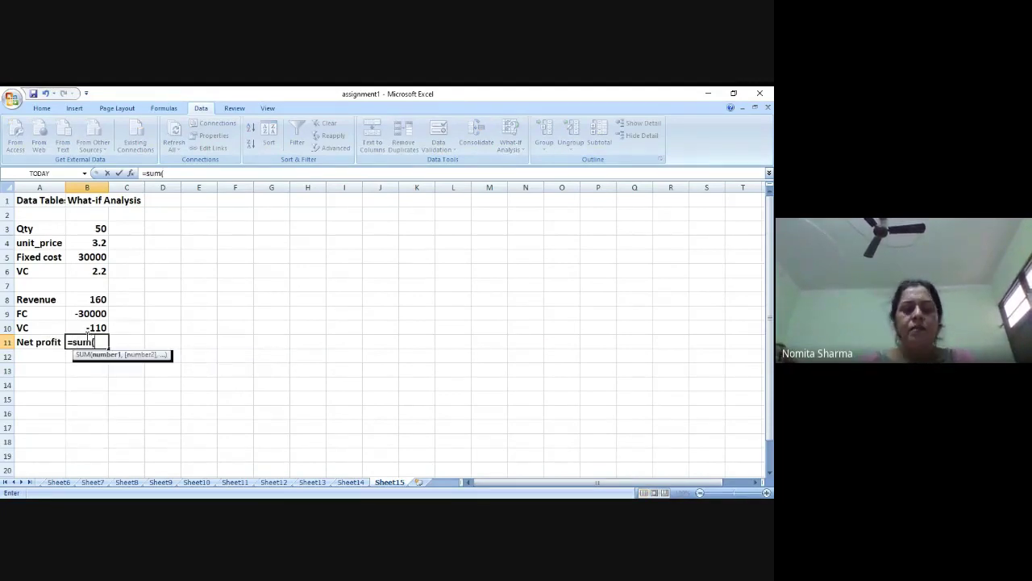
pyautogui.write('b9:')
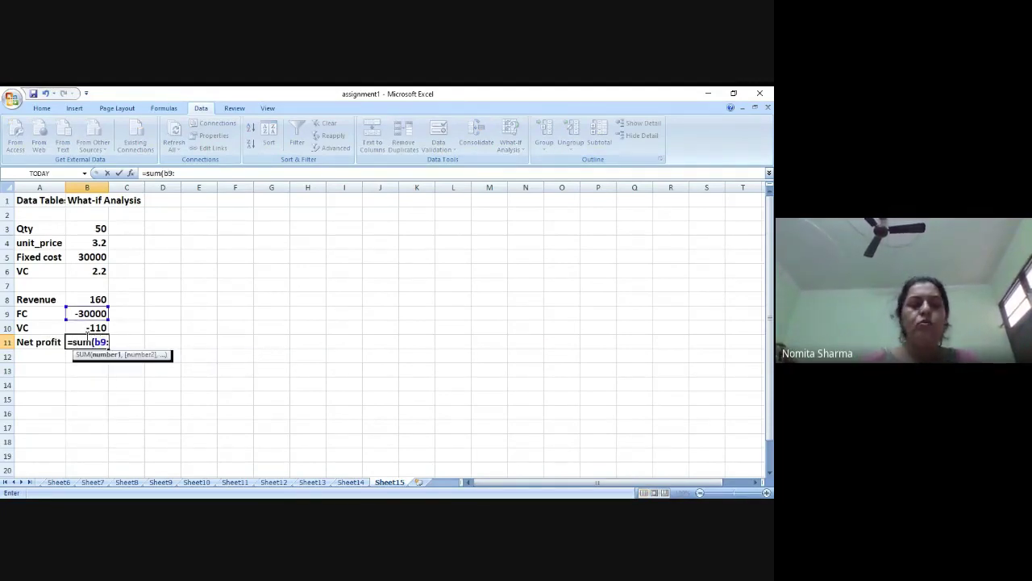
pyautogui.write('b10')
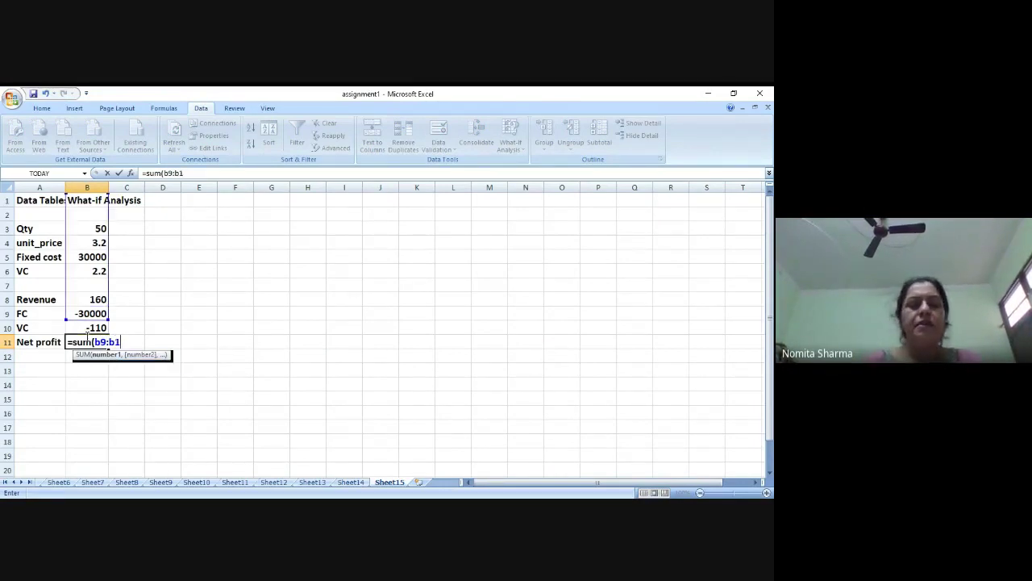
pyautogui.press('BackSpace')
pyautogui.press('BackSpace')
pyautogui.press('BackSpace')
pyautogui.press('BackSpace')
pyautogui.press('BackSpace')
pyautogui.write('8')
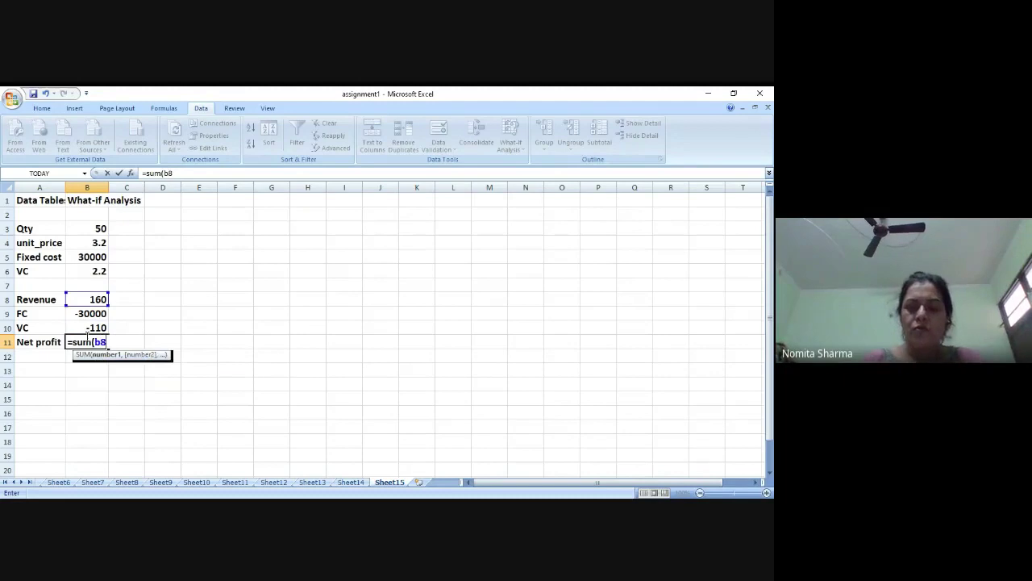
pyautogui.write(':b10)')
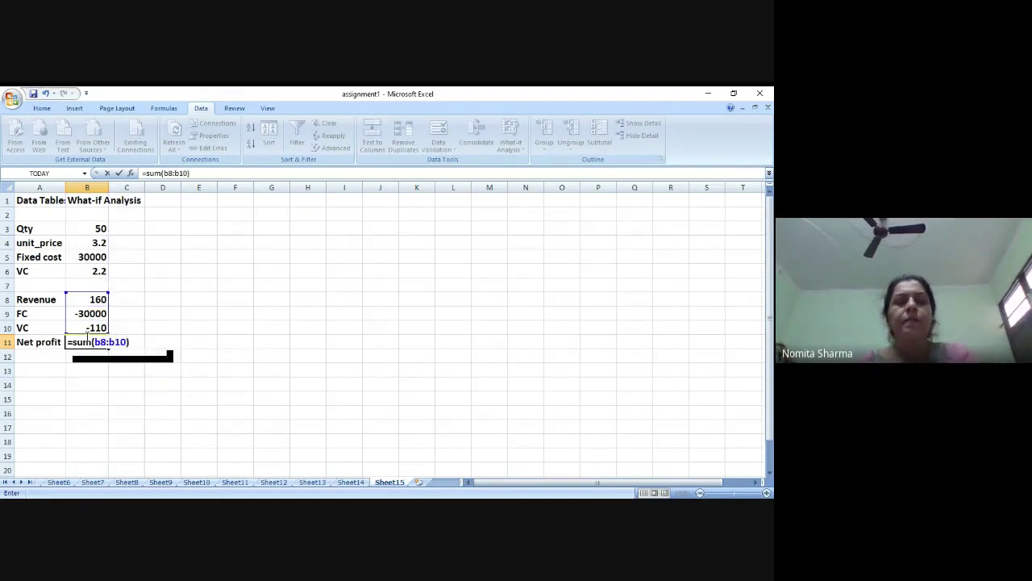
pyautogui.press('Return')
pyautogui.click(86, 337)
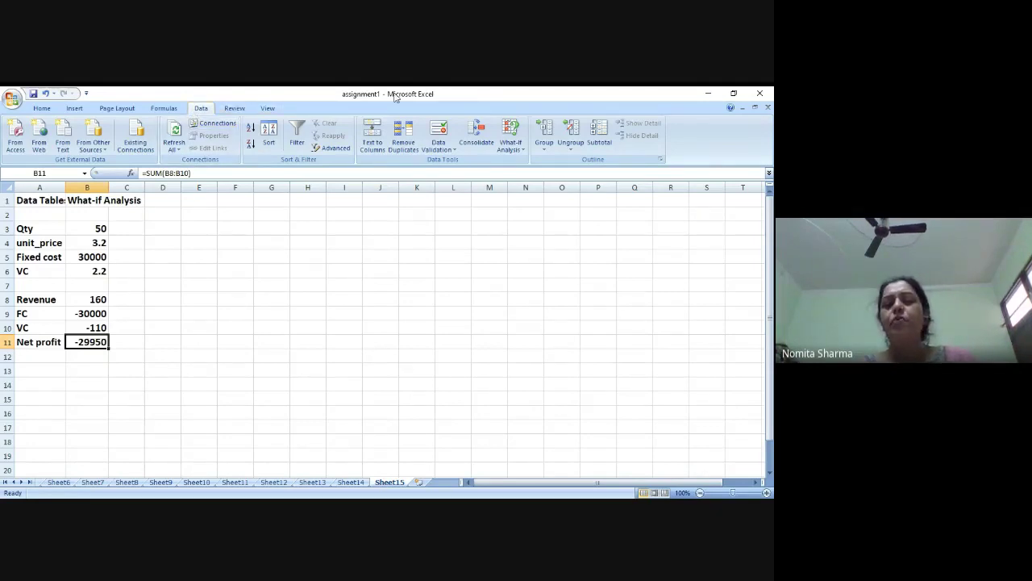
pyautogui.click(521, 149)
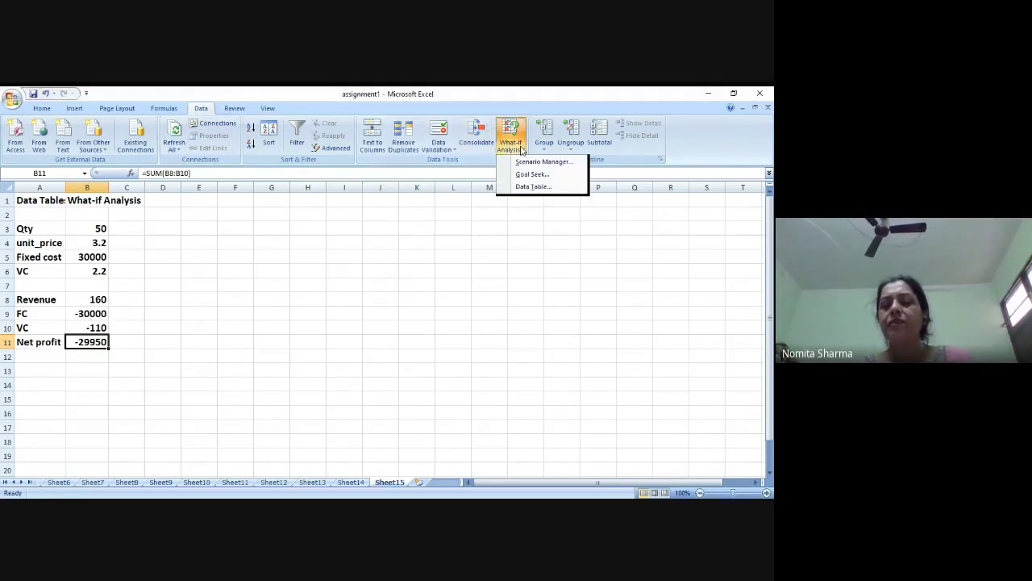
pyautogui.click(531, 187)
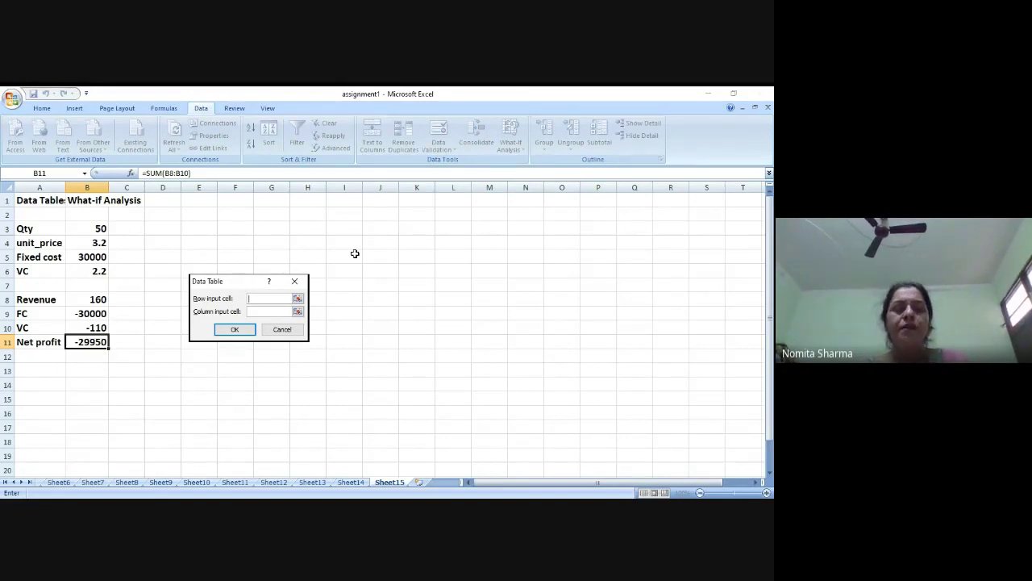
pyautogui.click(291, 331)
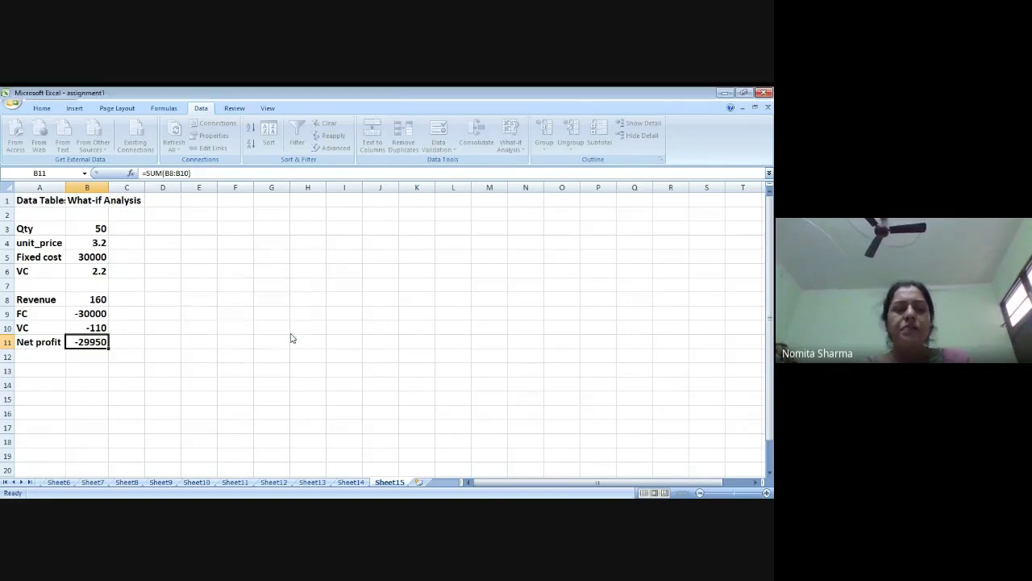
# Enter the heading qty in F12 for the data table layout below the model
pyautogui.click(46, 371)
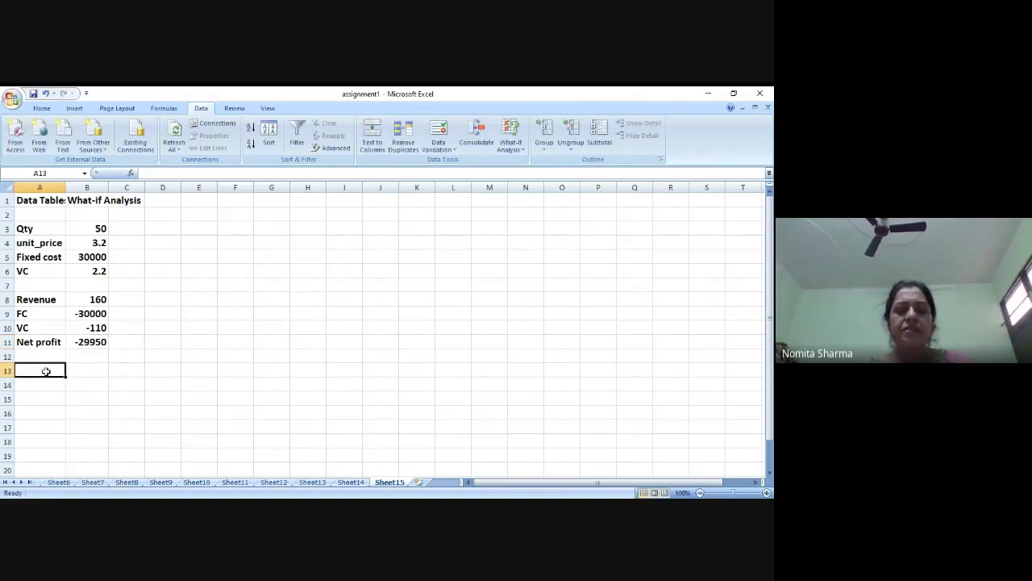
pyautogui.press('Right')
pyautogui.press('Right')
pyautogui.press('Right')
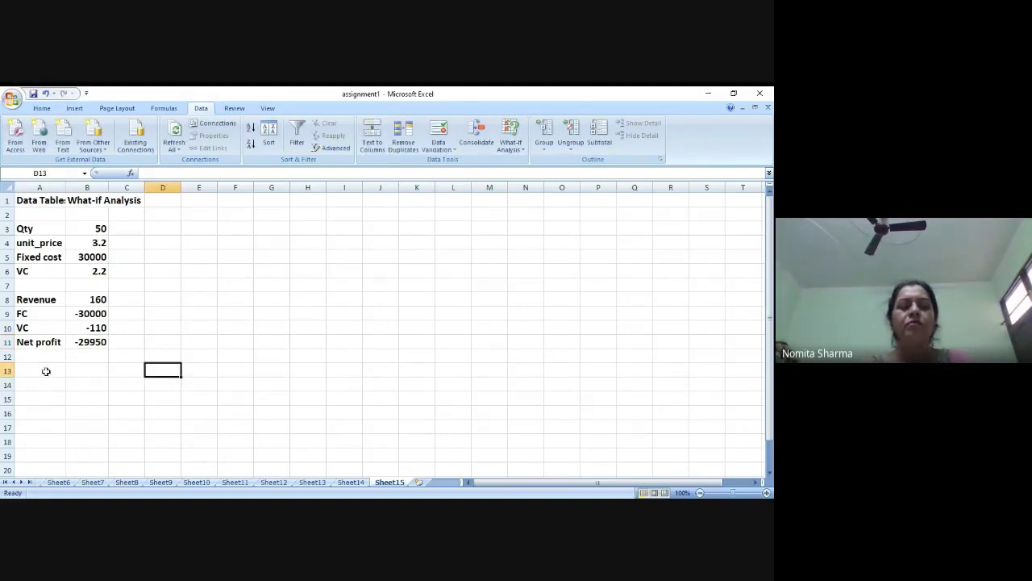
pyautogui.press('Up')
pyautogui.press('Right')
pyautogui.press('Right')
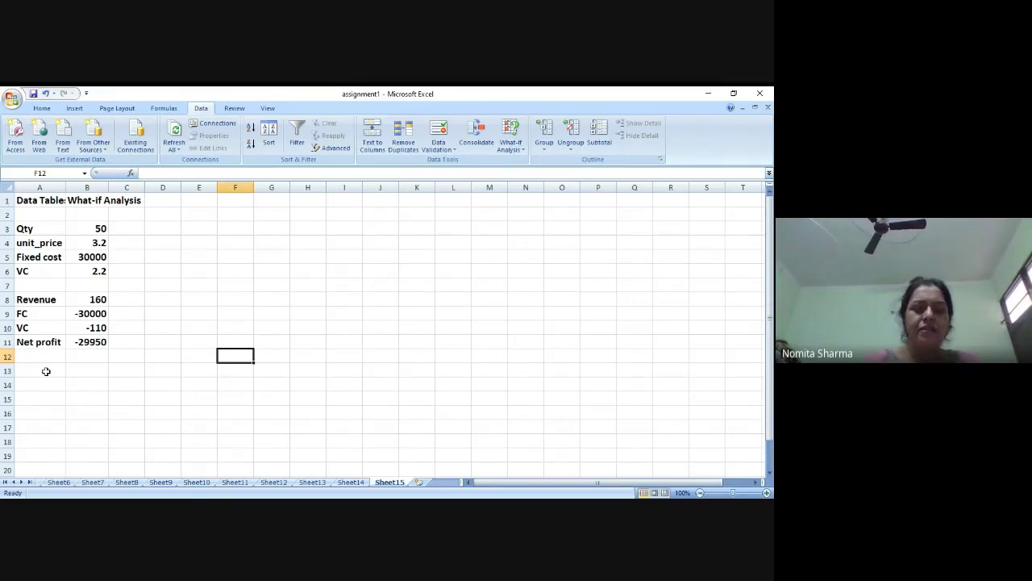
pyautogui.write('qty')
pyautogui.press('Return')
pyautogui.press('Left')
pyautogui.press('Left')
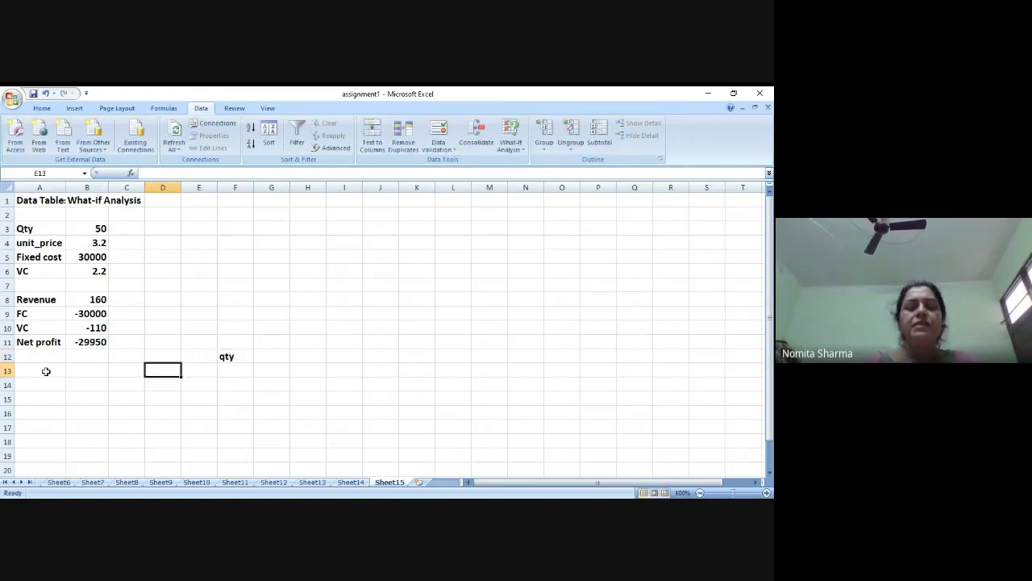
pyautogui.press('Left')
pyautogui.press('Left')
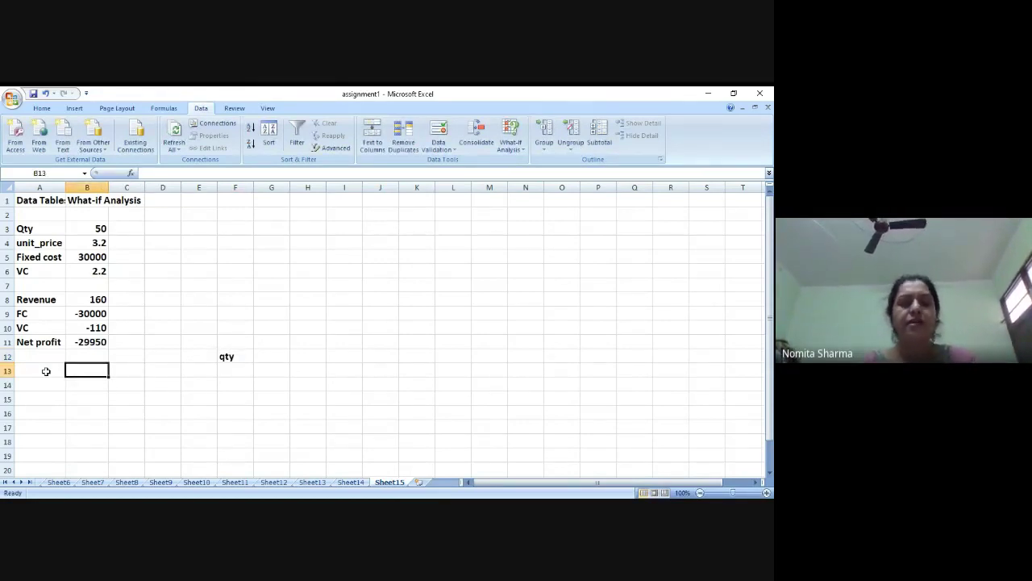
# Fill row 13 from B13 to S13 with quantities from 500 to 9000 in increments of 500
pyautogui.write('500')
pyautogui.press('Right')
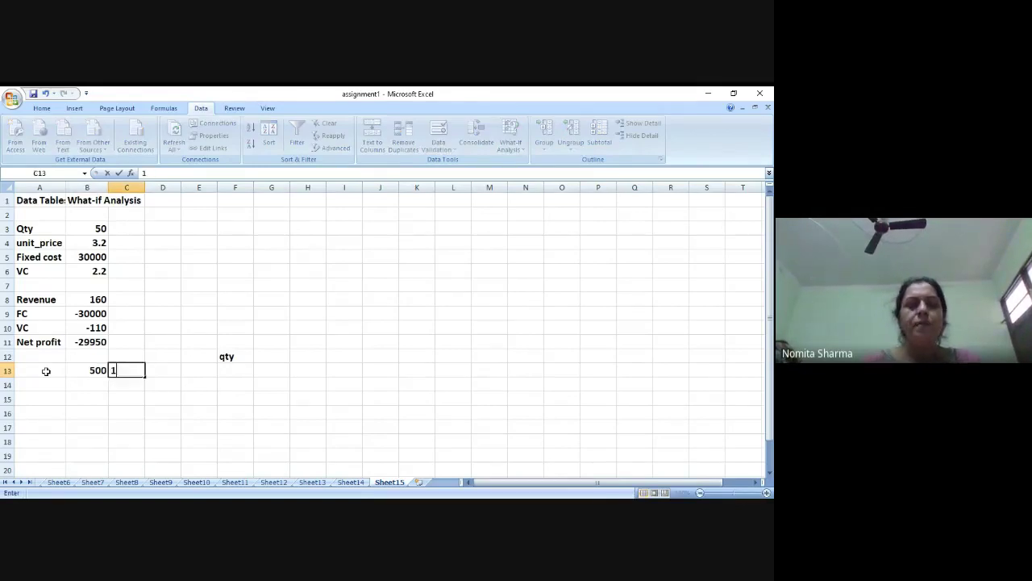
pyautogui.write('1000')
pyautogui.press('Right')
pyautogui.press('Left')
pyautogui.press('Left')
pyautogui.hotkey('shift', 'Right')
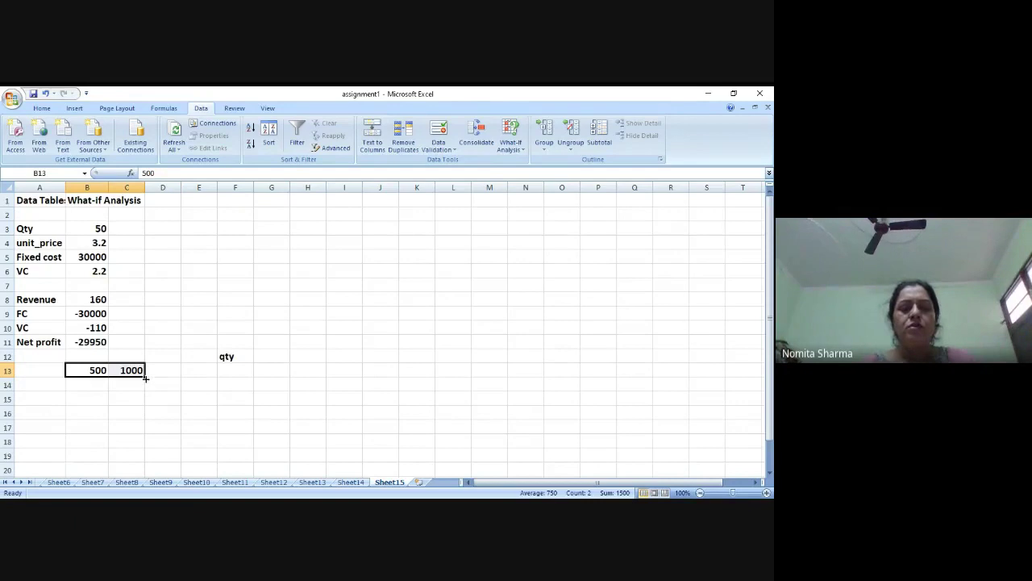
pyautogui.moveTo(145, 377); pyautogui.dragTo(715, 376)
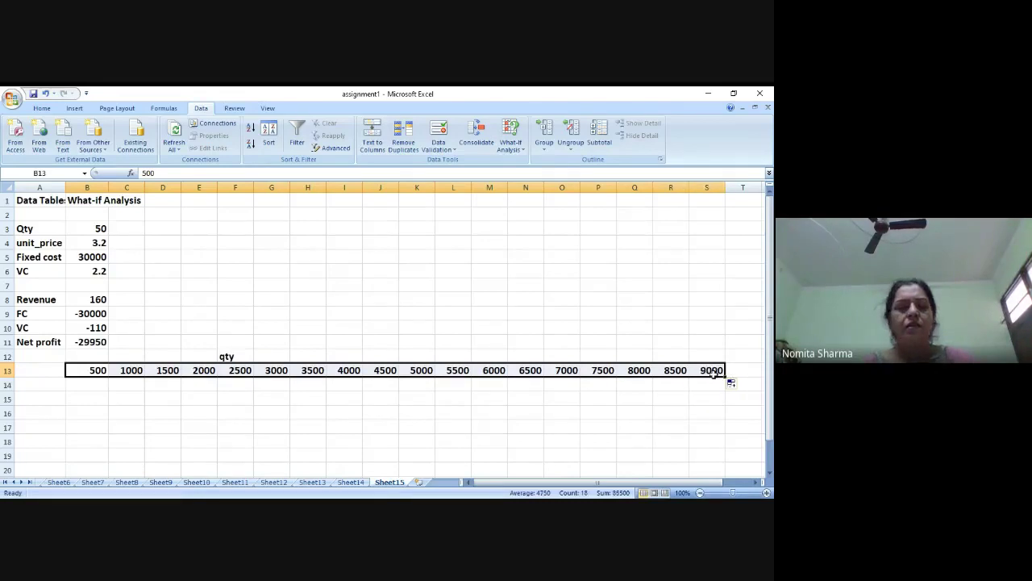
# Fill column A from A14 to A50 with unit prices from 3 to 21 in increments of 0.5
pyautogui.click(51, 382)
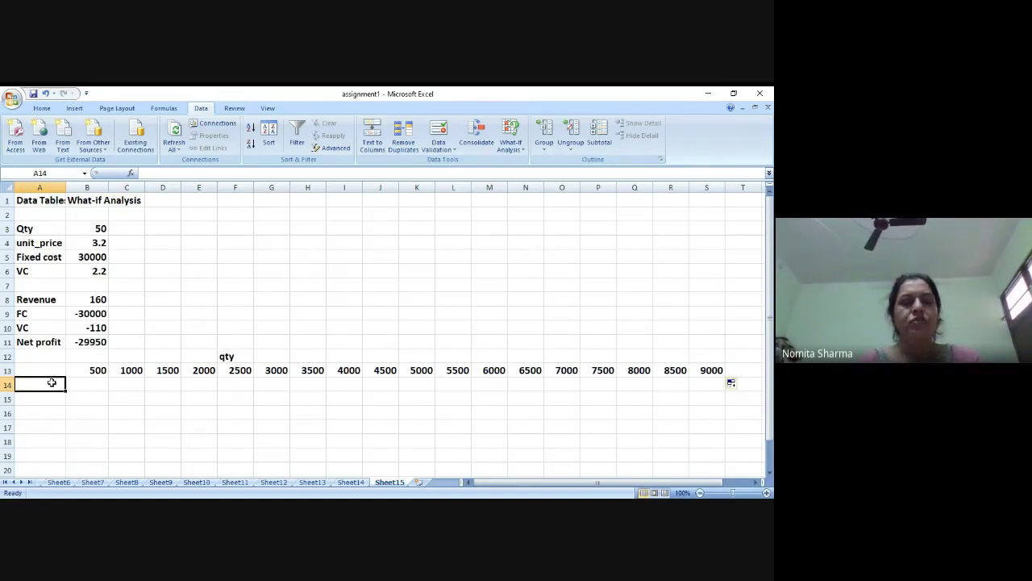
pyautogui.write('3')
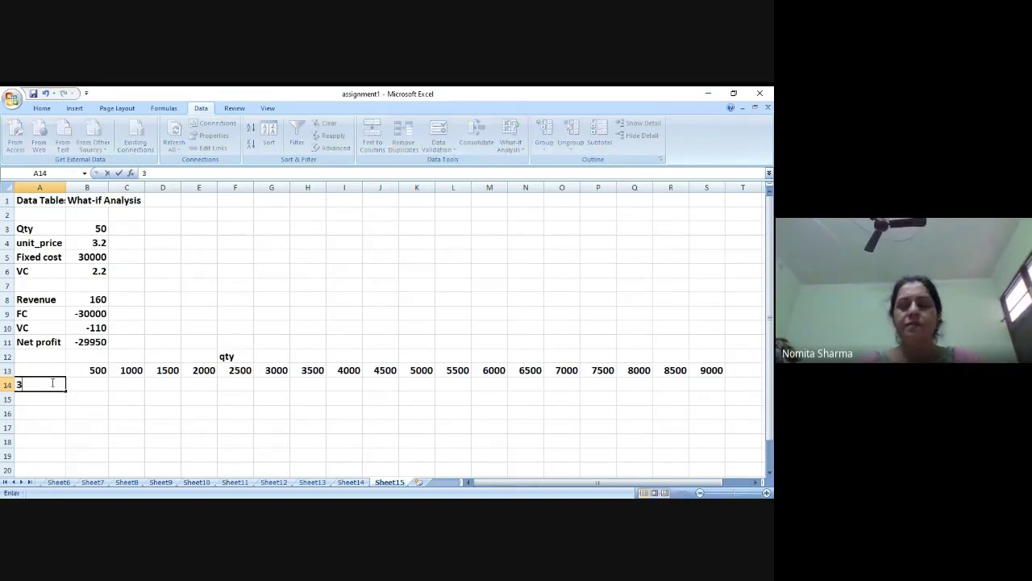
pyautogui.press('Return')
pyautogui.write('3.5')
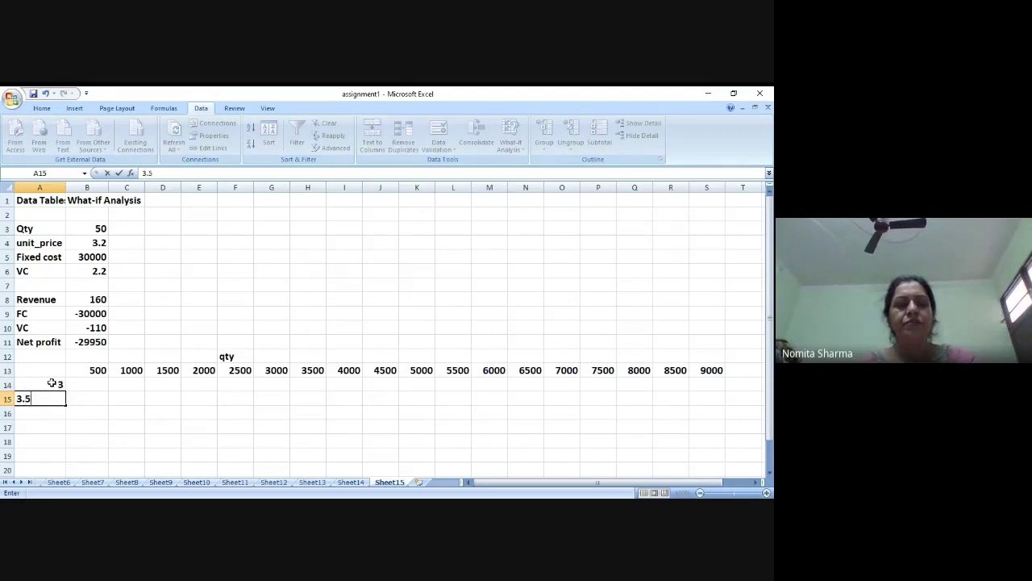
pyautogui.press('Return')
pyautogui.press('Up')
pyautogui.click(51, 383)
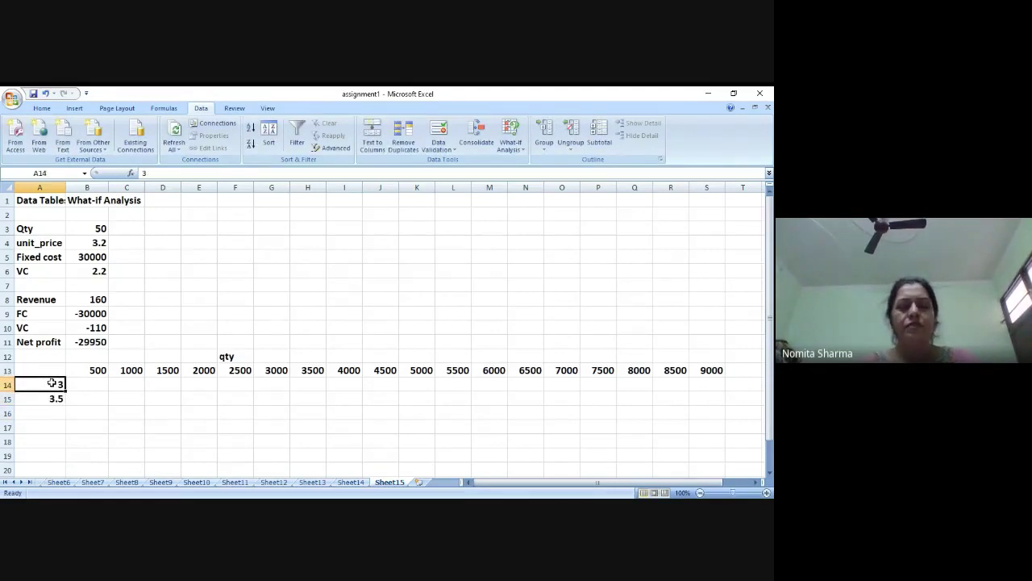
pyautogui.hotkey('shift', 'Down')
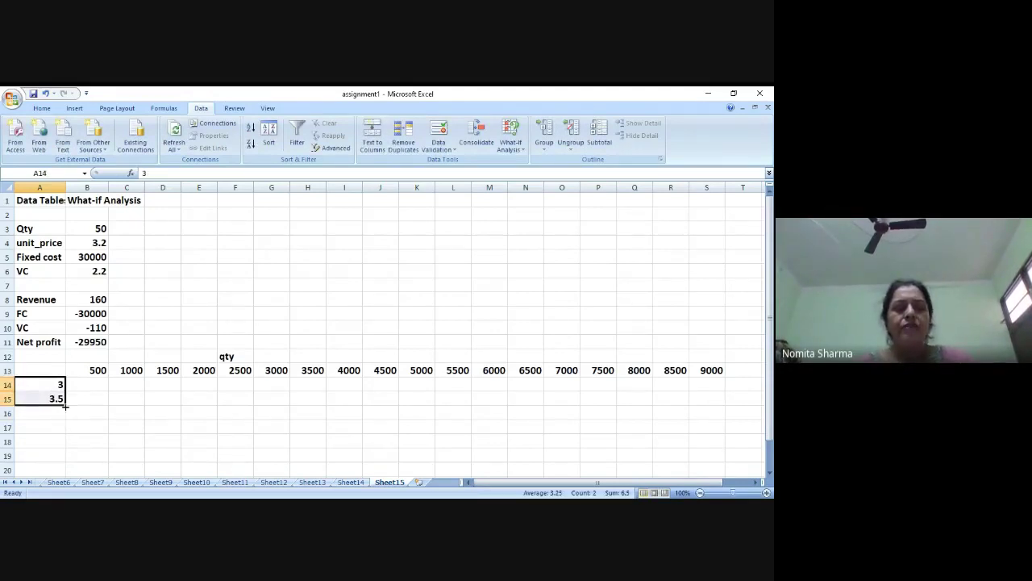
pyautogui.moveTo(66, 406); pyautogui.dragTo(65, 429)
pyautogui.moveTo(70, 476); pyautogui.dragTo(57, 441)
pyautogui.click(58, 441)
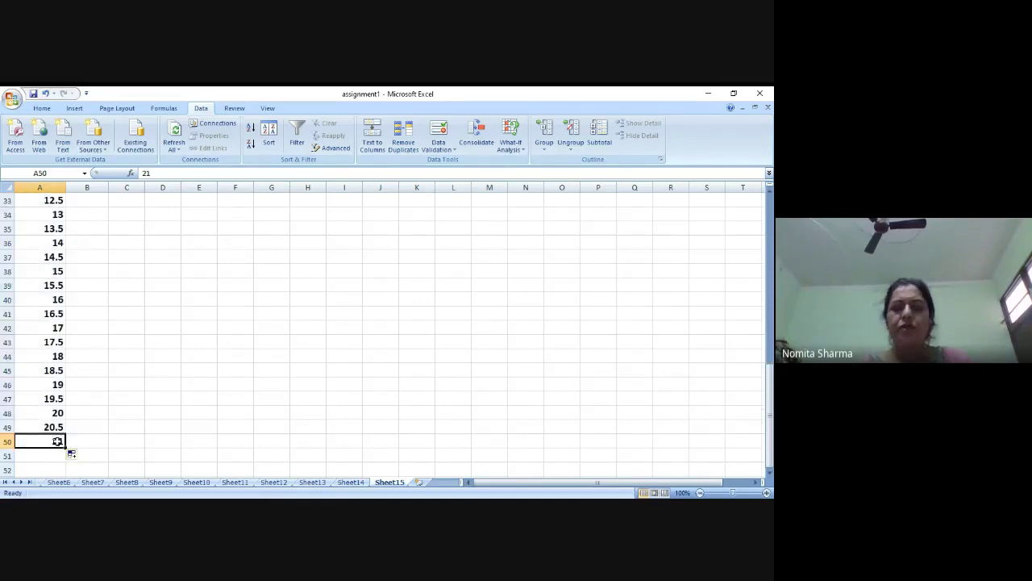
# Link the data table's corner cell A13 to the net profit with the formula =b11
pyautogui.press('Up')
pyautogui.press('Up')
pyautogui.press('Up')
pyautogui.press('Up')
pyautogui.press('Up')
pyautogui.press('Up')
pyautogui.press('Up')
pyautogui.press('Up')
pyautogui.press('Up')
pyautogui.press('Up')
pyautogui.press('Up')
pyautogui.press('Up')
pyautogui.press('Up')
pyautogui.press('Up')
pyautogui.press('Up')
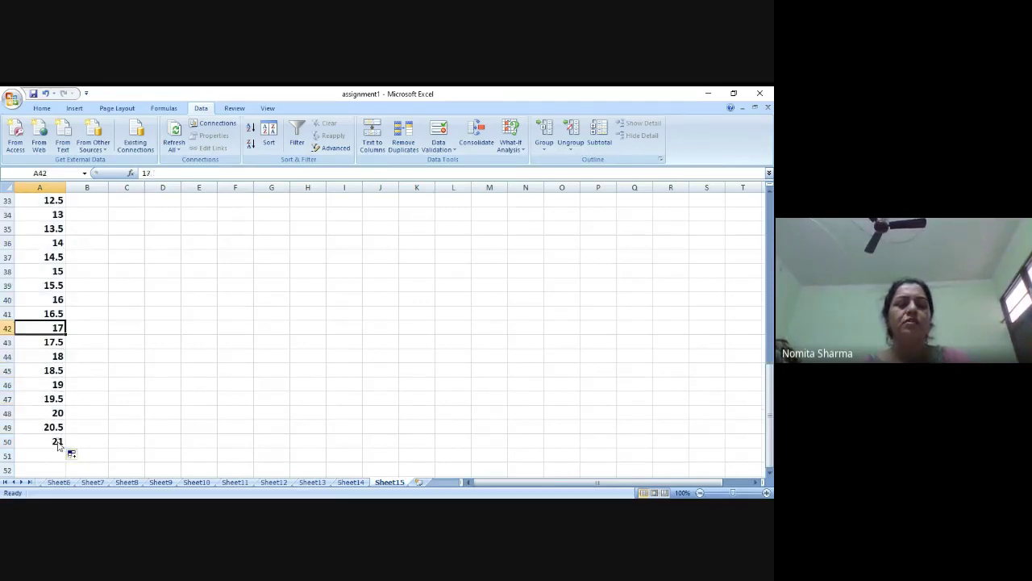
pyautogui.press('Up')
pyautogui.press('Up')
pyautogui.press('Up')
pyautogui.press('Up')
pyautogui.press('Up')
pyautogui.press('Up')
pyautogui.press('Up')
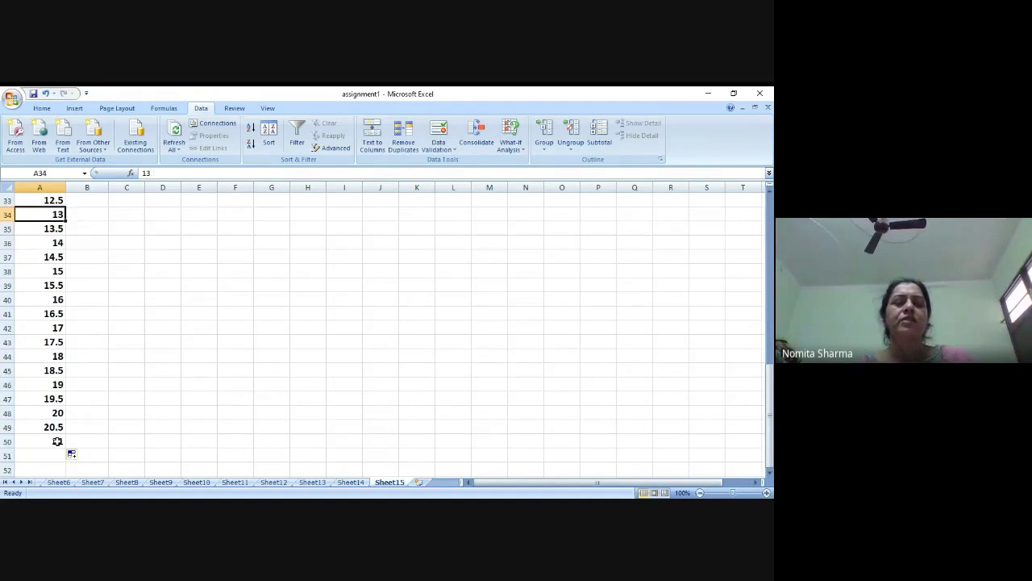
pyautogui.press('Up')
pyautogui.press('Up')
pyautogui.press('Up')
pyautogui.press('Up')
pyautogui.press('Up')
pyautogui.press('Up')
pyautogui.press('Up')
pyautogui.press('Up')
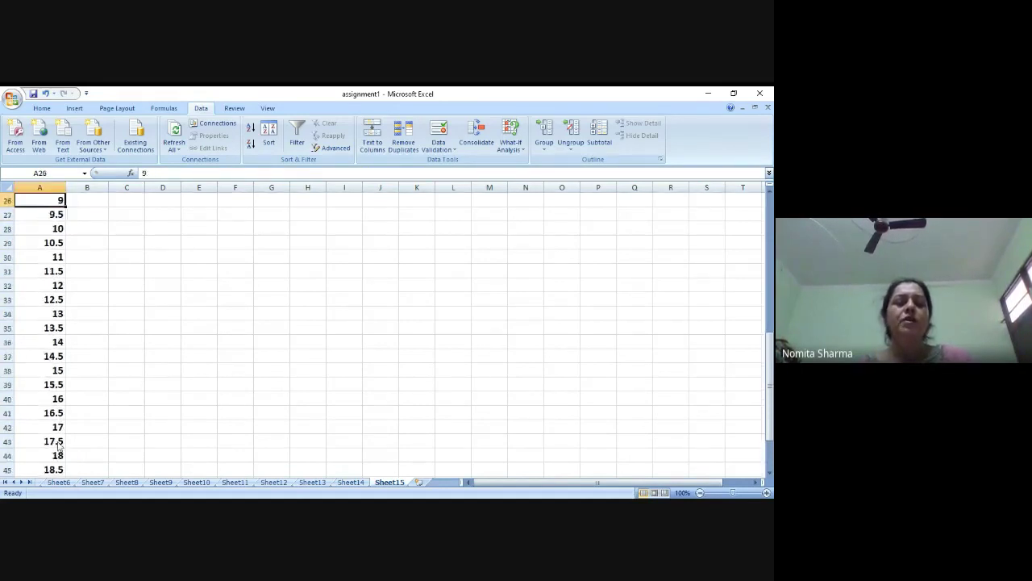
pyautogui.press('Up')
pyautogui.press('Up')
pyautogui.press('Up')
pyautogui.press('Up')
pyautogui.press('Up')
pyautogui.press('Up')
pyautogui.press('Up')
pyautogui.press('Up')
pyautogui.press('Up')
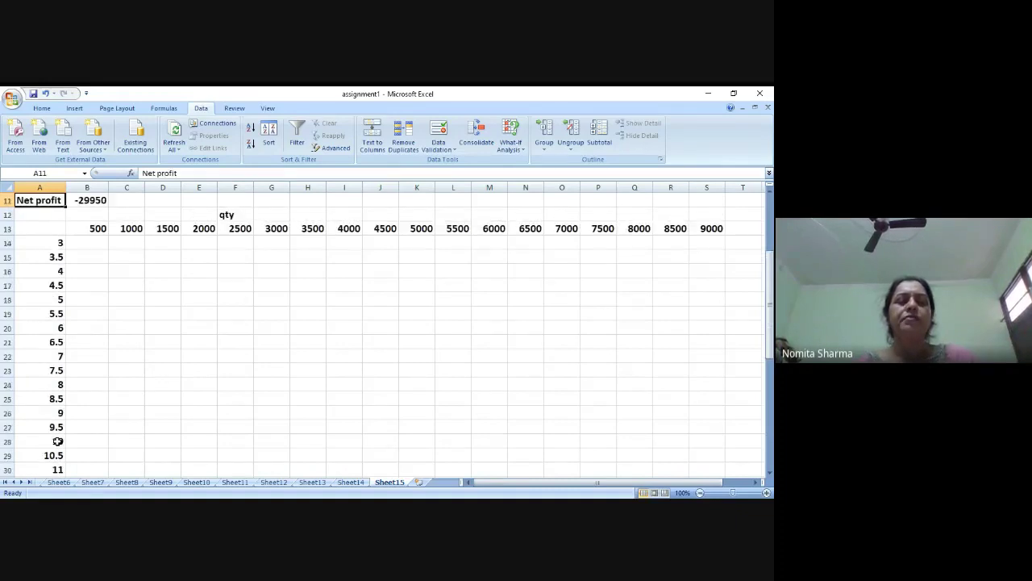
pyautogui.press('Up')
pyautogui.press('Up')
pyautogui.press('Up')
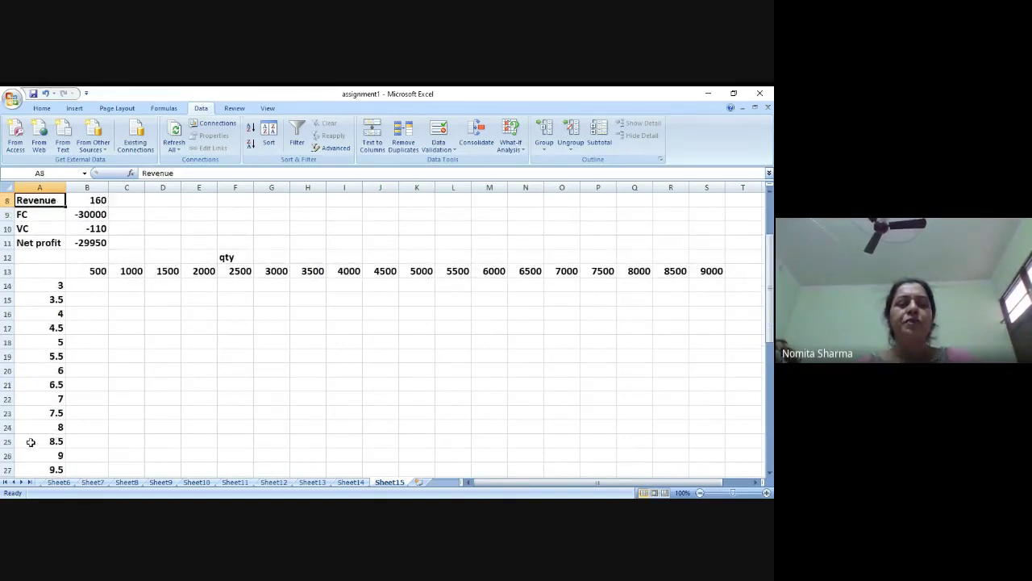
pyautogui.click(52, 272)
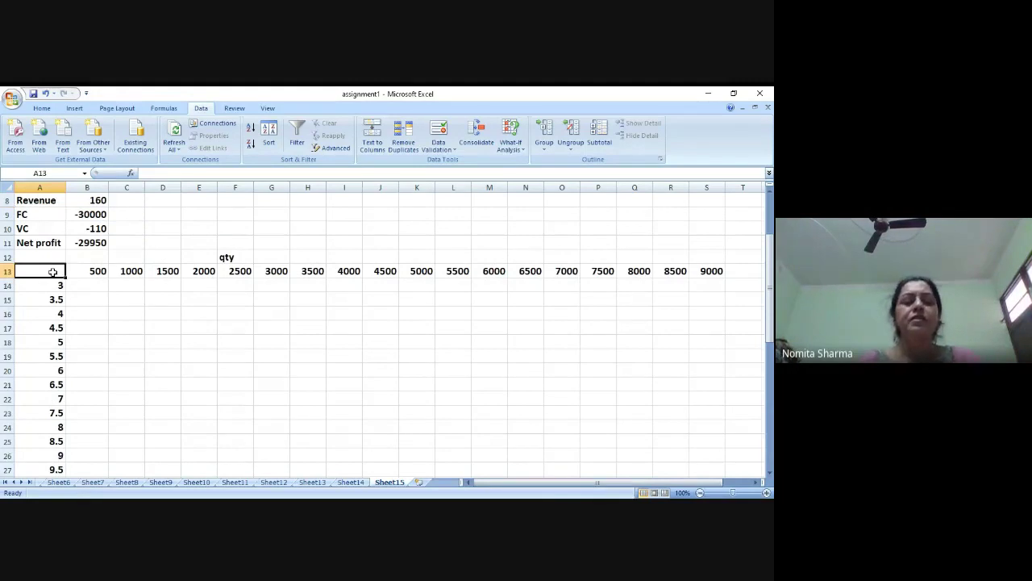
pyautogui.write('=')
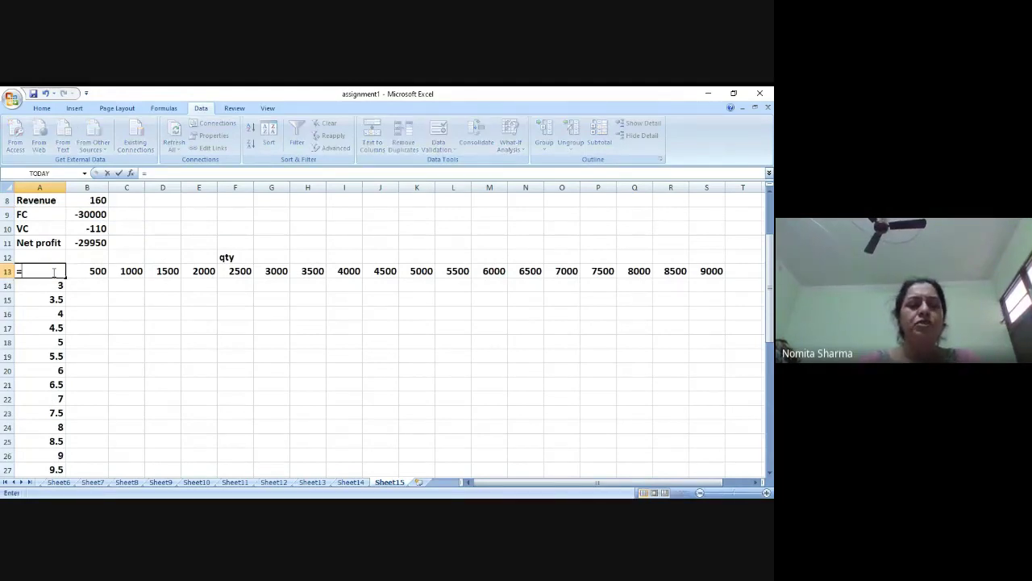
pyautogui.write('b11')
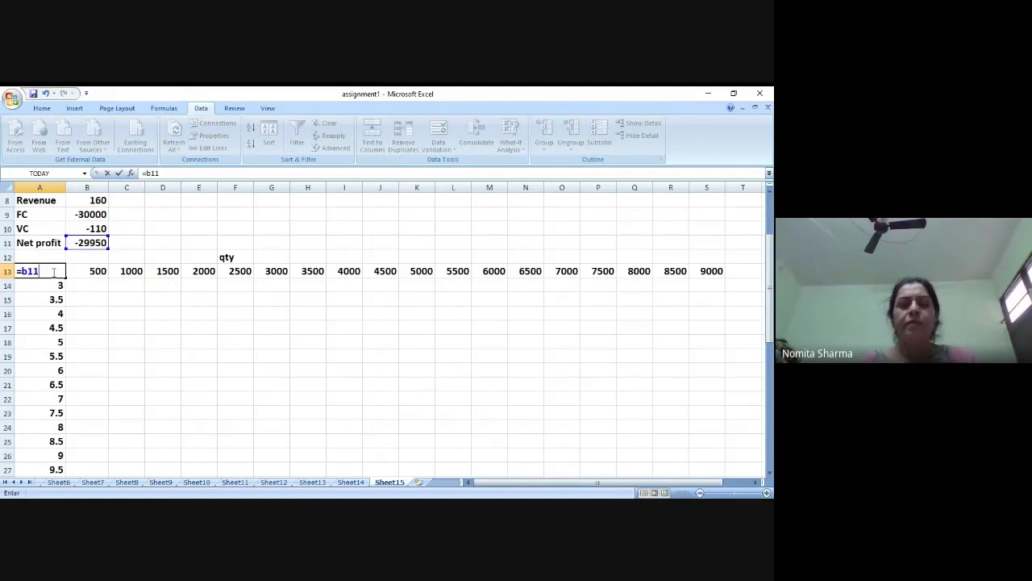
pyautogui.press('Return')
# Create a What-if Analysis data table over A13:S50 with Qty cell B3 as row input and unit_price cell B4 as column input
pyautogui.click(52, 273)
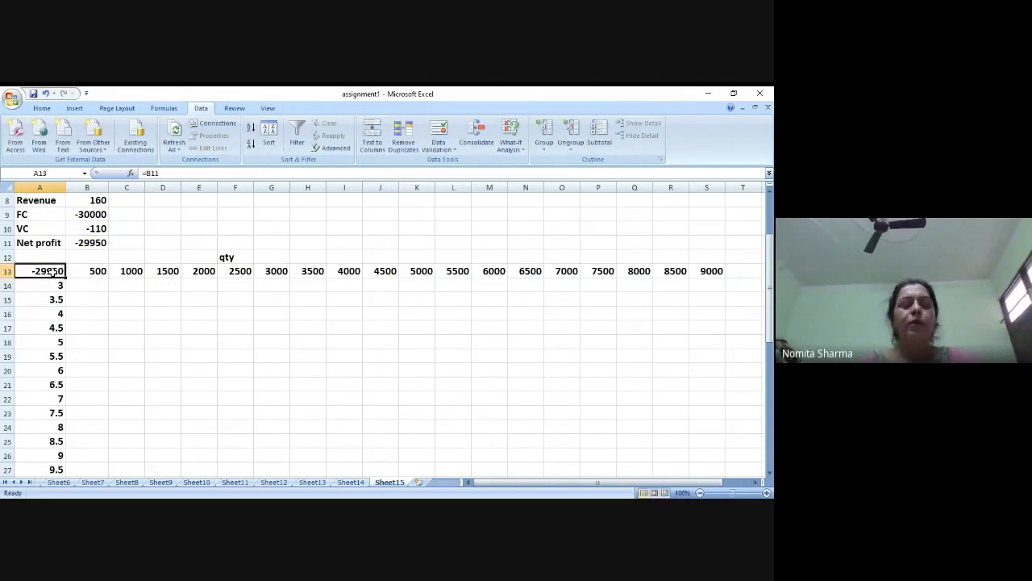
pyautogui.hotkey('shift', 'Right')
pyautogui.hotkey('shift', 'Right')
pyautogui.hotkey('shift', 'Right')
pyautogui.hotkey('shift', 'Right')
pyautogui.hotkey('shift', 'Right')
pyautogui.hotkey('shift', 'Right')
pyautogui.hotkey('shift', 'Right')
pyautogui.hotkey('shift', 'Right')
pyautogui.hotkey('shift', 'Right')
pyautogui.hotkey('shift', 'Right')
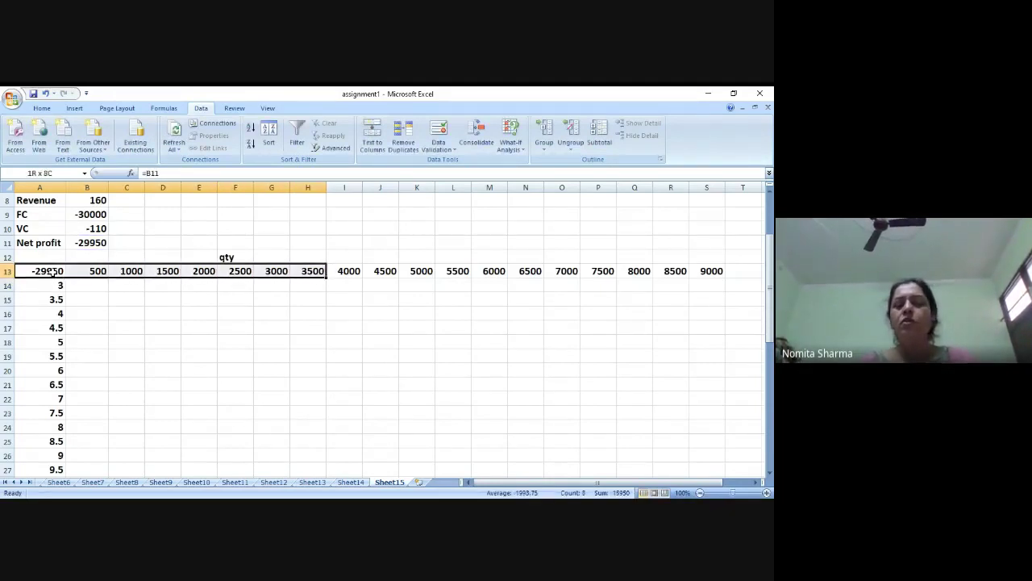
pyautogui.hotkey('shift', 'Right')
pyautogui.hotkey('shift', 'Right')
pyautogui.hotkey('shift', 'Right')
pyautogui.hotkey('shift', 'Right')
pyautogui.hotkey('shift', 'Right')
pyautogui.hotkey('shift', 'Right')
pyautogui.hotkey('shift', 'Right')
pyautogui.hotkey('shift', 'Right')
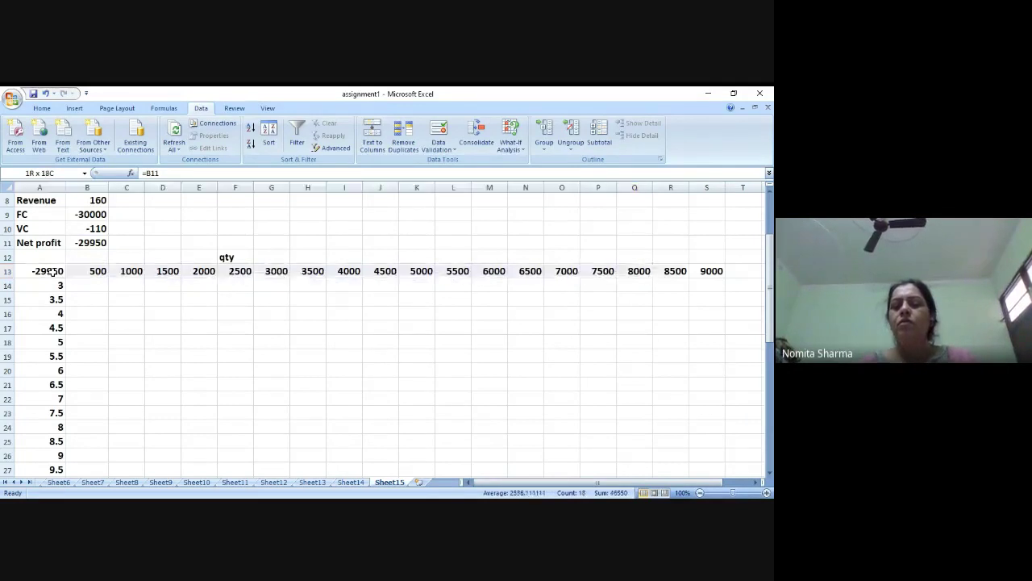
pyautogui.hotkey('shift', 'Down')
pyautogui.hotkey('shift', 'Down')
pyautogui.hotkey('shift', 'Down')
pyautogui.hotkey('shift', 'Down')
pyautogui.hotkey('shift', 'Down')
pyautogui.hotkey('shift', 'Down')
pyautogui.hotkey('shift', 'Down')
pyautogui.hotkey('shift', 'Down')
pyautogui.hotkey('shift', 'Down')
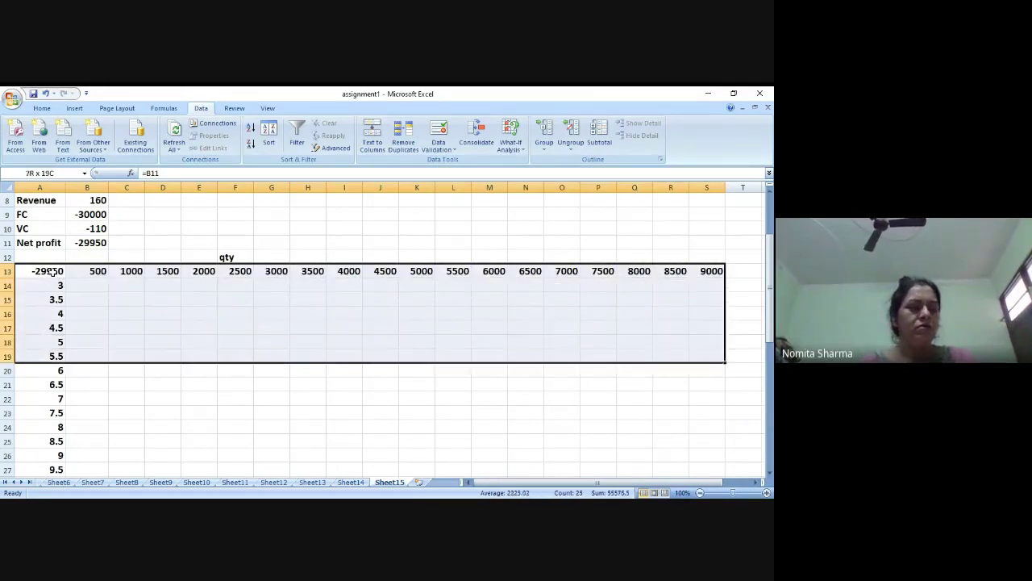
pyautogui.hotkey('shift', 'Down')
pyautogui.hotkey('shift', 'Down')
pyautogui.hotkey('shift', 'Down')
pyautogui.hotkey('shift', 'Down')
pyautogui.hotkey('shift', 'Down')
pyautogui.hotkey('shift', 'Down')
pyautogui.hotkey('shift', 'Down')
pyautogui.hotkey('shift', 'Down')
pyautogui.hotkey('shift', 'Down')
pyautogui.hotkey('shift', 'Down')
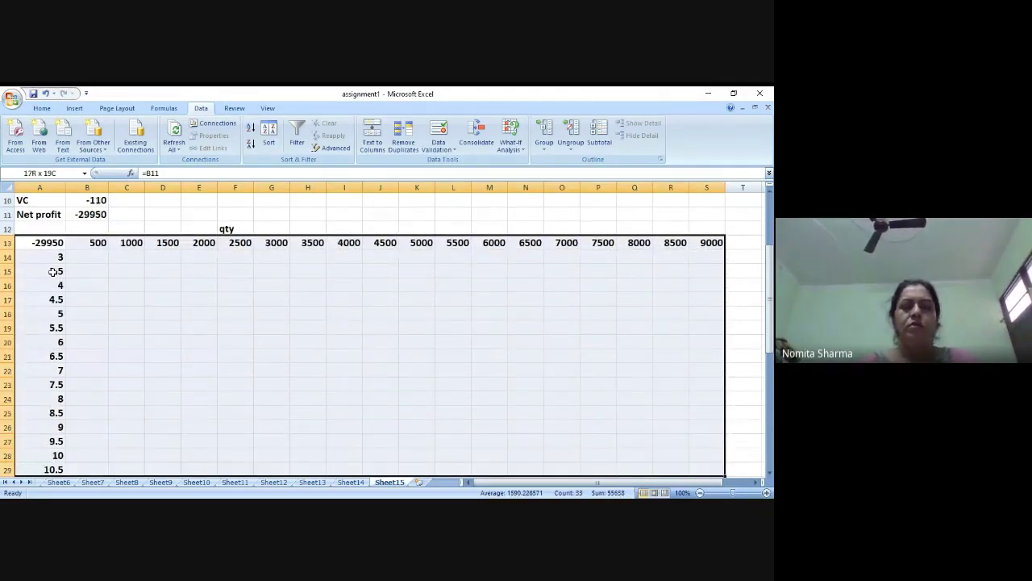
pyautogui.hotkey('shift', 'Down')
pyautogui.hotkey('shift', 'Down')
pyautogui.hotkey('shift', 'Down')
pyautogui.hotkey('shift', 'Down')
pyautogui.hotkey('shift', 'Down')
pyautogui.hotkey('shift', 'Down')
pyautogui.hotkey('shift', 'Down')
pyautogui.hotkey('shift', 'Down')
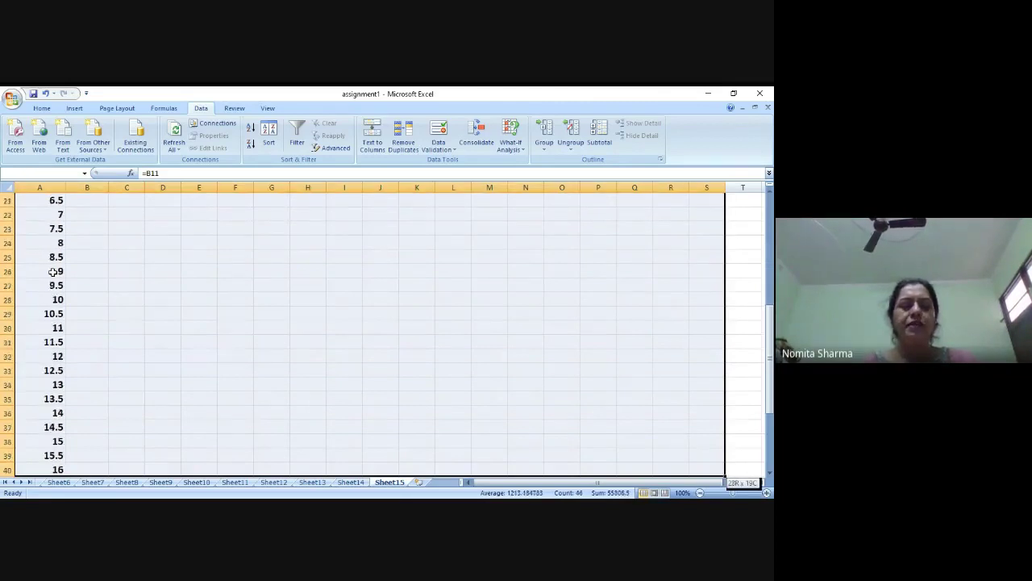
pyautogui.hotkey('shift', 'Down')
pyautogui.hotkey('shift', 'Down')
pyautogui.hotkey('shift', 'Down')
pyautogui.hotkey('shift', 'Down')
pyautogui.hotkey('shift', 'Down')
pyautogui.hotkey('shift', 'Down')
pyautogui.hotkey('shift', 'Down')
pyautogui.hotkey('shift', 'Down')
pyautogui.hotkey('shift', 'Down')
pyautogui.hotkey('shift', 'Down')
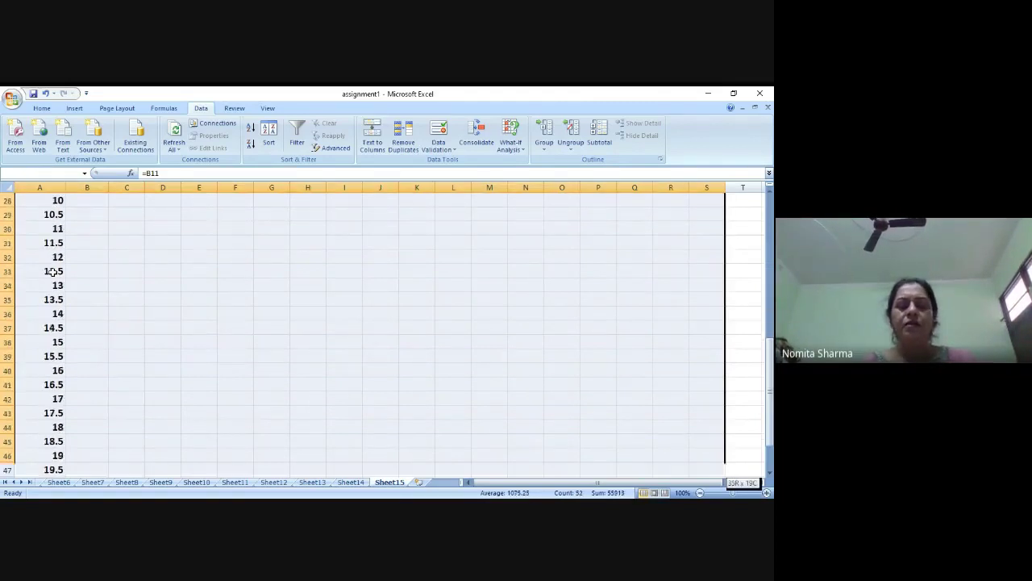
pyautogui.scroll(-1, 53, 271)
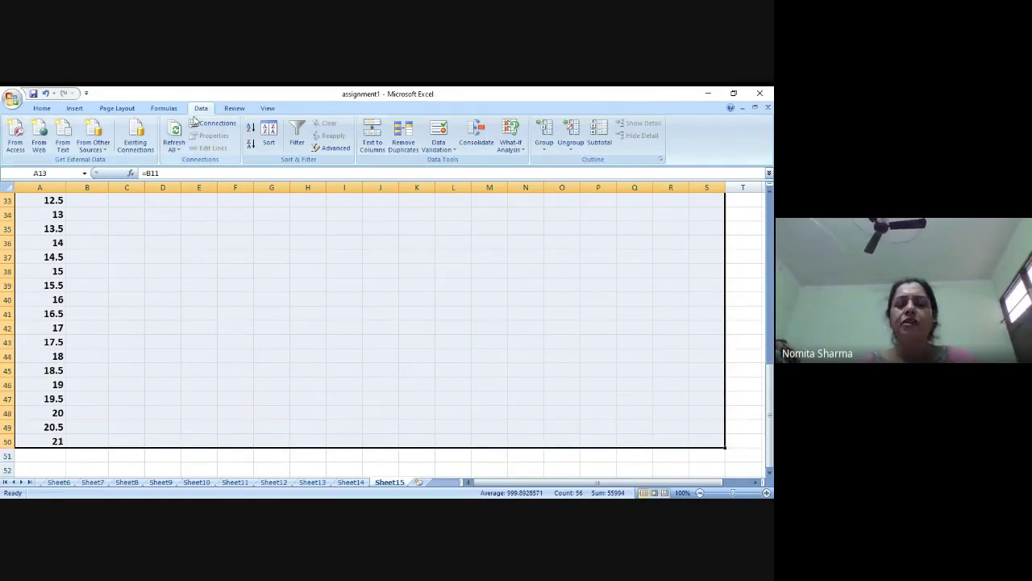
pyautogui.click(510, 139)
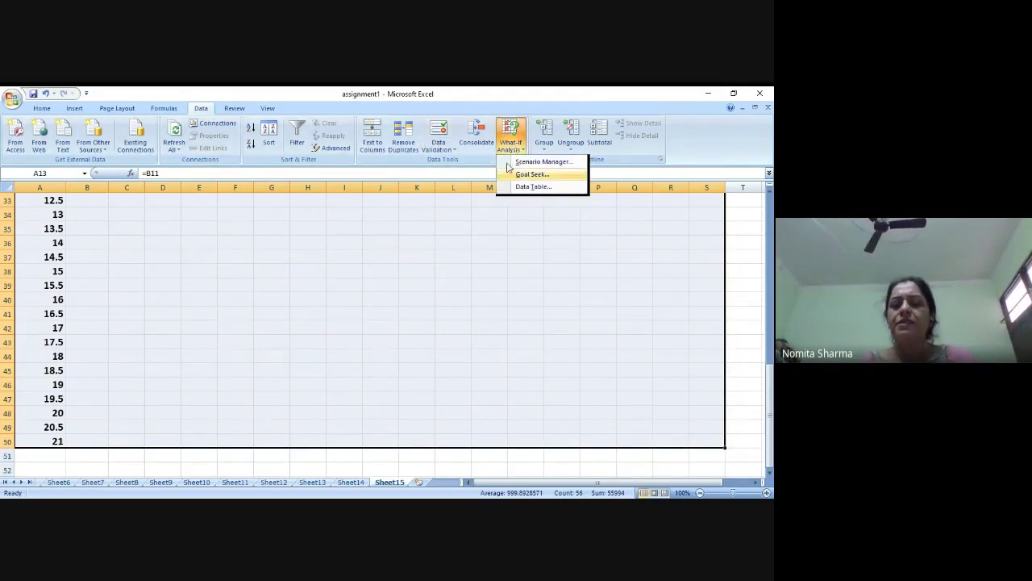
pyautogui.click(523, 187)
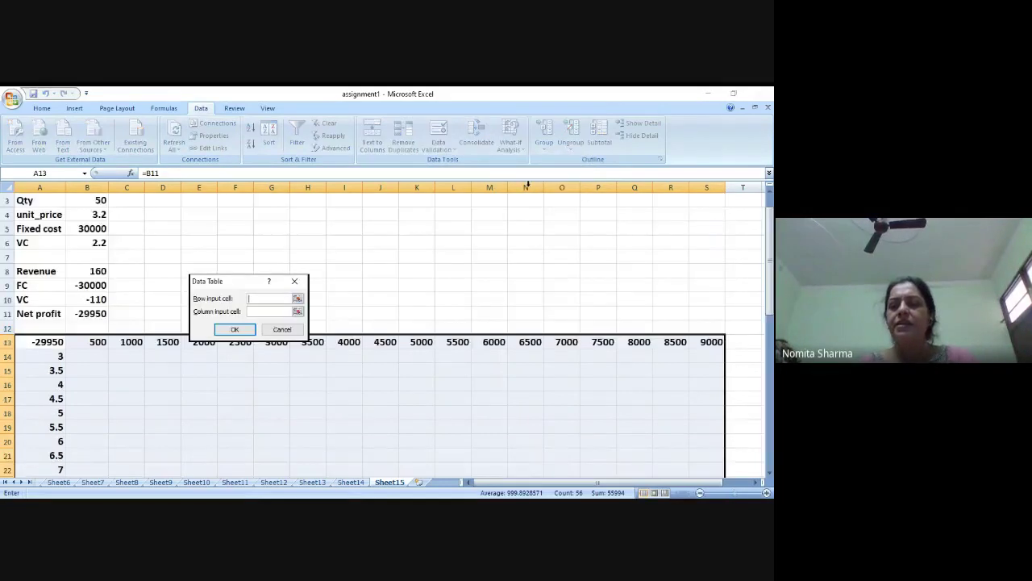
pyautogui.click(769, 193)
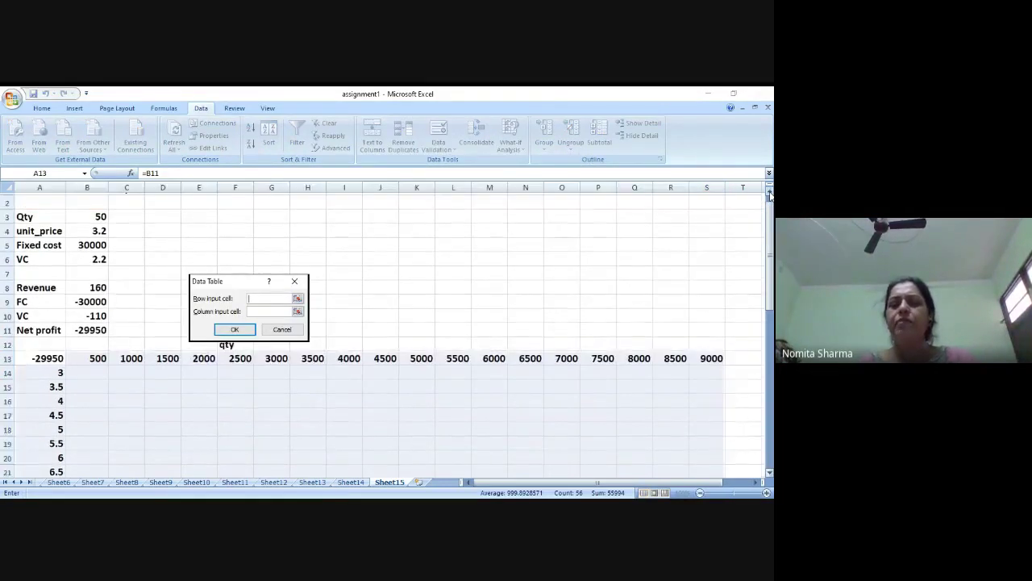
pyautogui.click(769, 192)
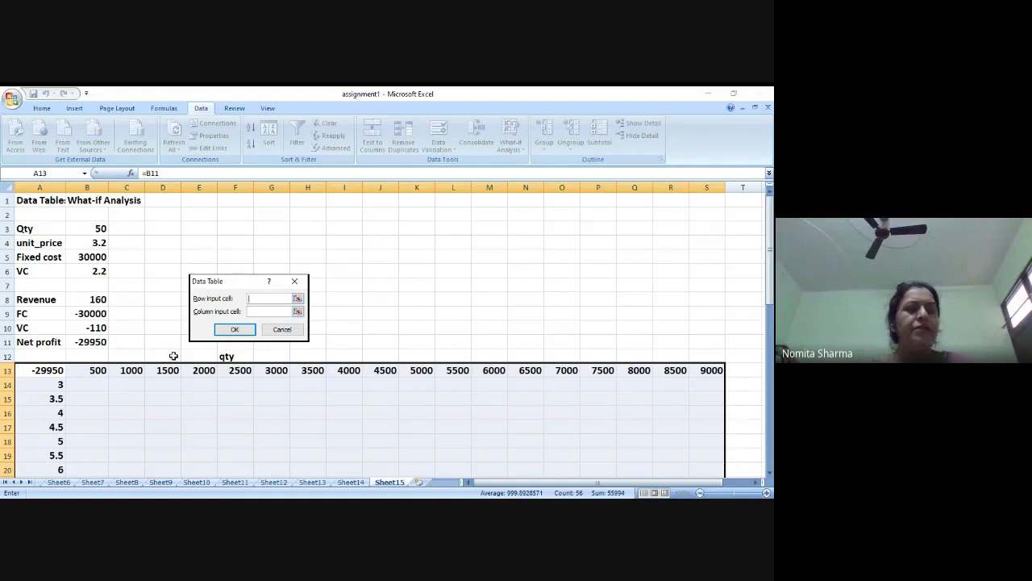
pyautogui.click(91, 229)
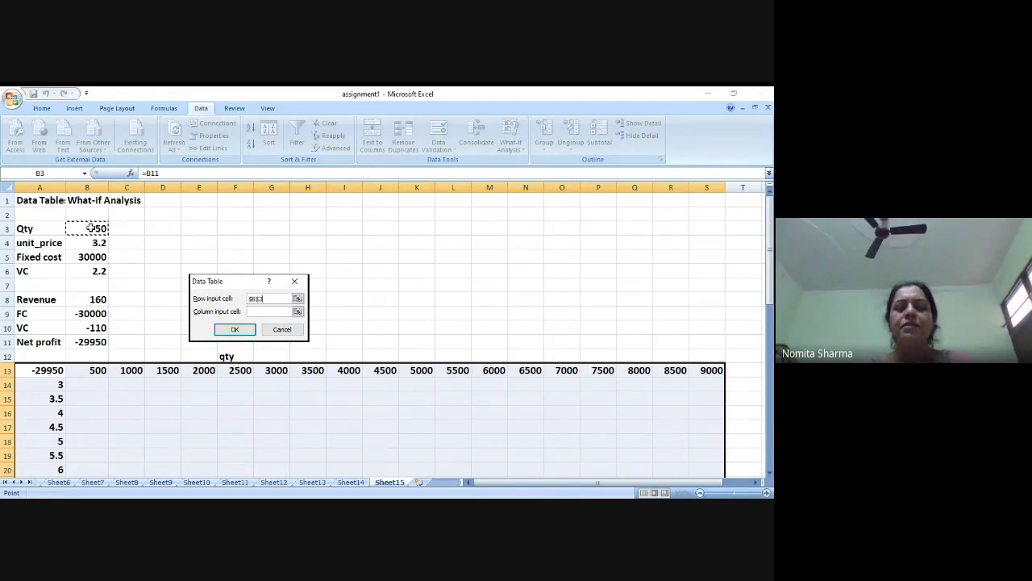
pyautogui.click(251, 313)
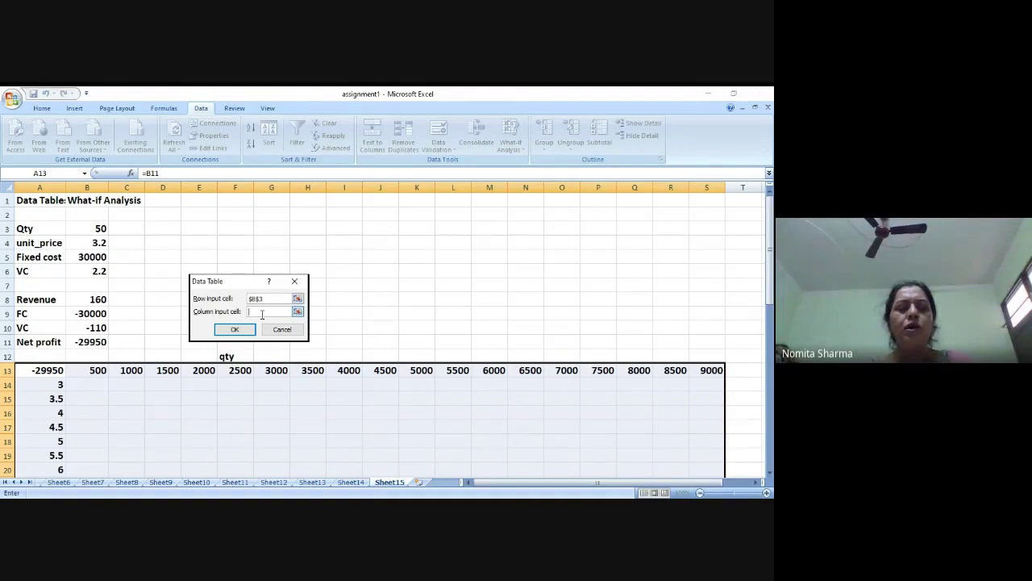
pyautogui.click(98, 243)
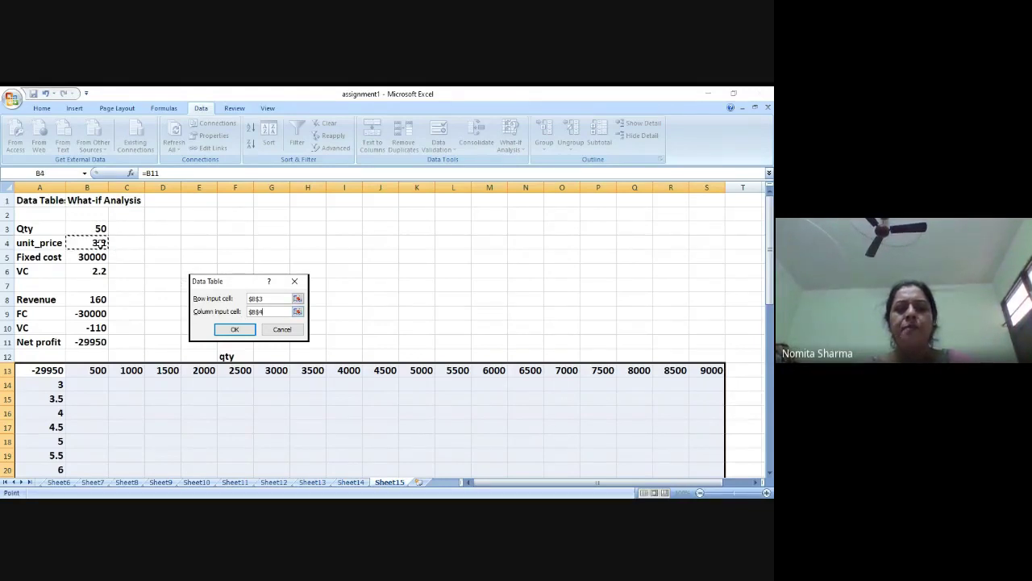
pyautogui.click(246, 332)
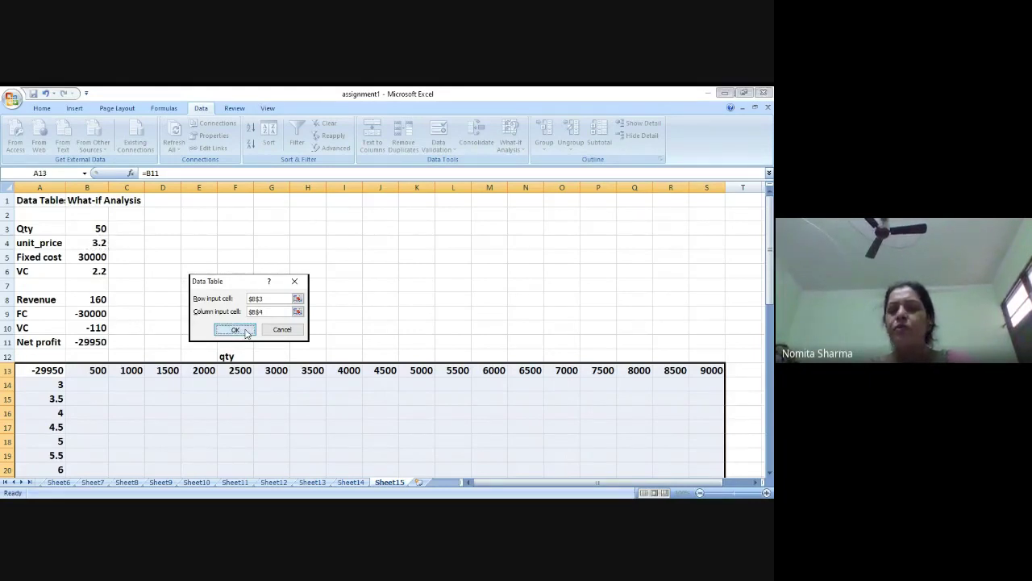
pyautogui.click(771, 475)
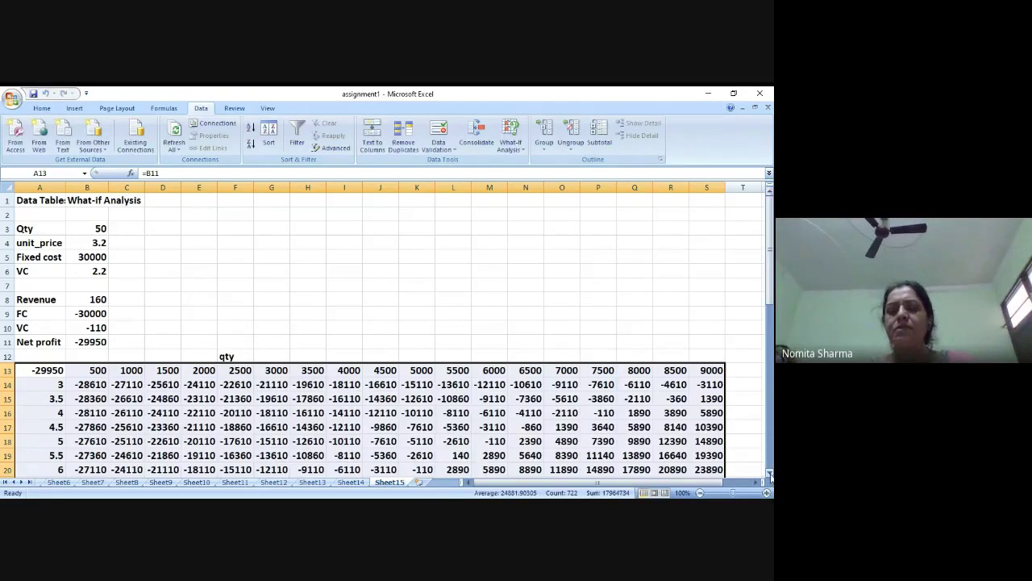
pyautogui.click(771, 475)
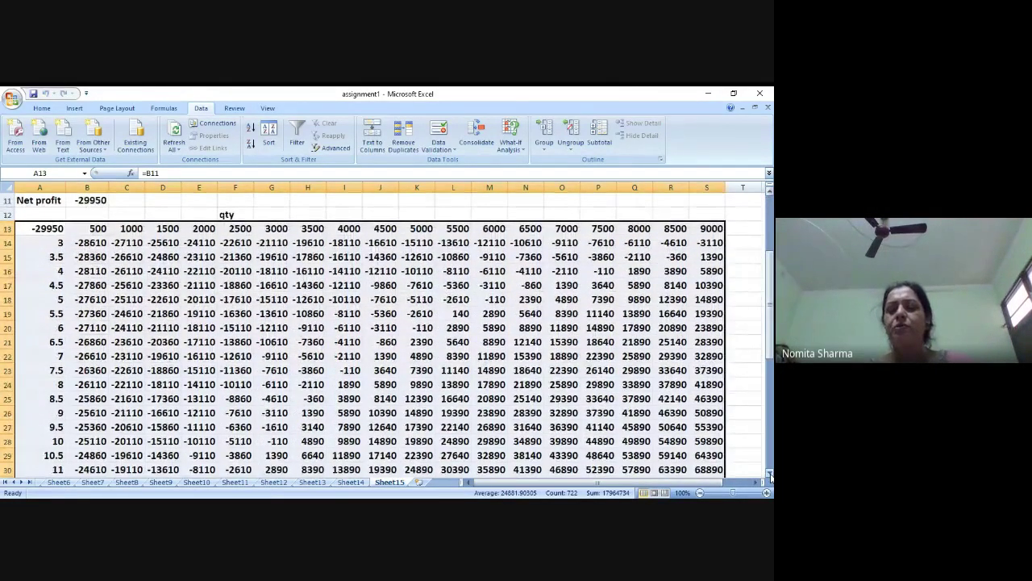
# Highlight all values less than 0 in A13:S50 using conditional formatting with Light Red Fill with Dark Red Text
pyautogui.click(562, 412)
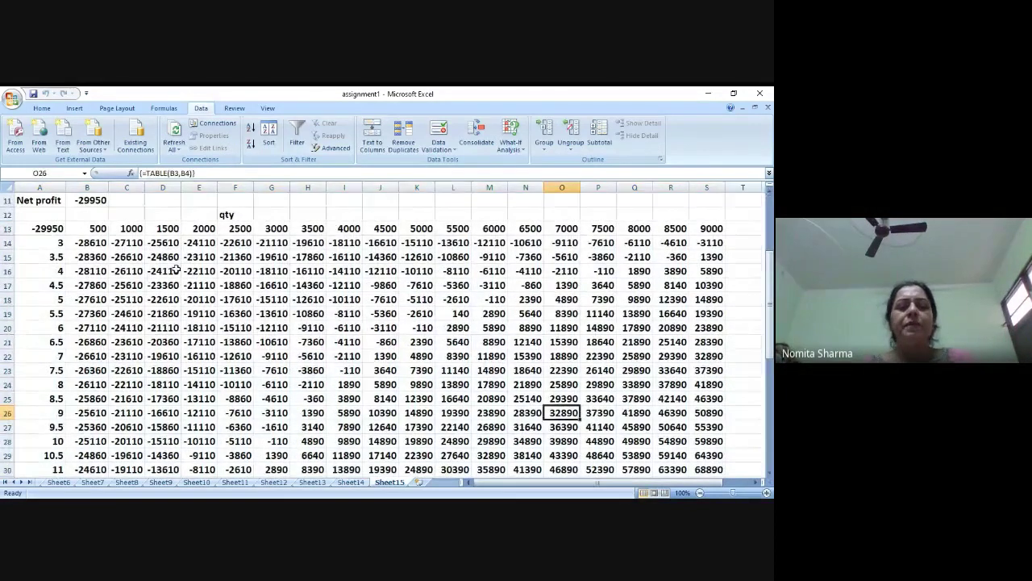
pyautogui.click(38, 232)
pyautogui.hotkey('shift', 'Right')
pyautogui.hotkey('shift', 'Right')
pyautogui.hotkey('shift', 'Right')
pyautogui.hotkey('shift', 'Right')
pyautogui.hotkey('shift', 'Right')
pyautogui.hotkey('shift', 'Right')
pyautogui.hotkey('shift', 'Right')
pyautogui.hotkey('shift', 'Right')
pyautogui.hotkey('shift', 'Right')
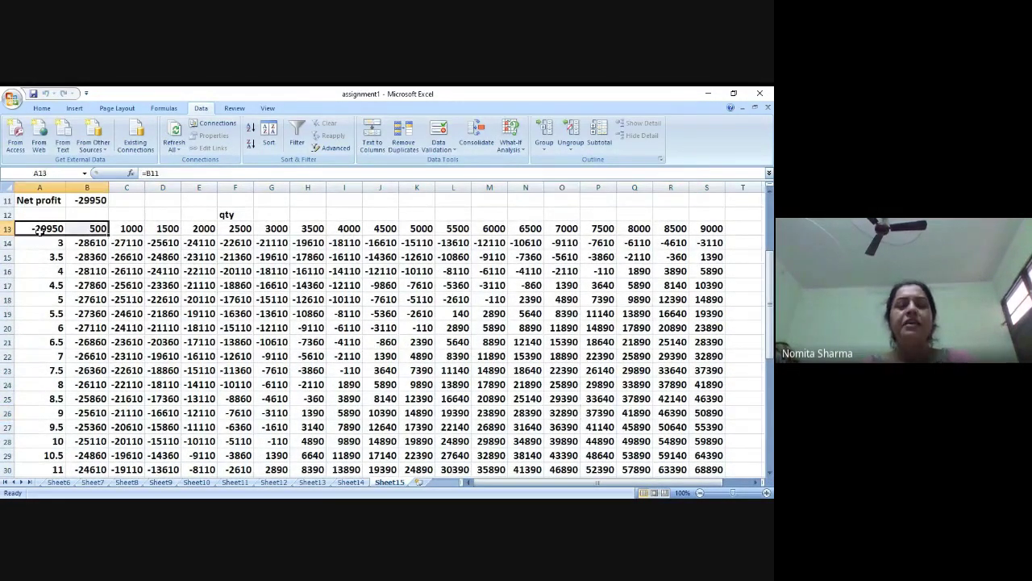
pyautogui.hotkey('shift', 'Right')
pyautogui.hotkey('shift', 'Right')
pyautogui.hotkey('shift', 'Right')
pyautogui.hotkey('shift', 'Right')
pyautogui.hotkey('shift', 'Right')
pyautogui.hotkey('shift', 'Right')
pyautogui.hotkey('shift', 'Right')
pyautogui.hotkey('shift', 'Right')
pyautogui.hotkey('shift', 'Right')
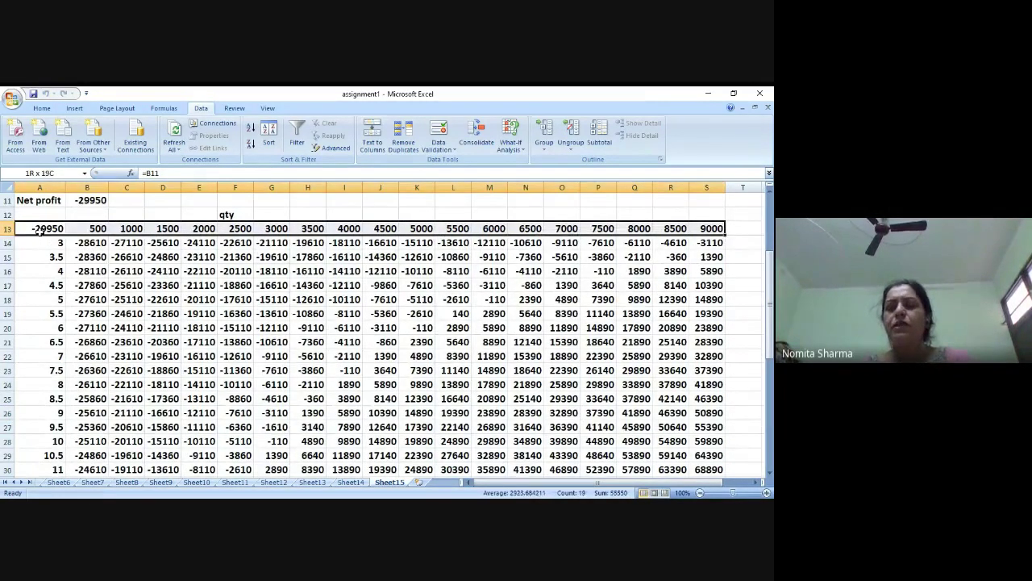
pyautogui.hotkey('shift', 'Down')
pyautogui.hotkey('shift', 'Down')
pyautogui.hotkey('shift', 'Down')
pyautogui.hotkey('shift', 'Down')
pyautogui.hotkey('shift', 'Down')
pyautogui.hotkey('shift', 'Down')
pyautogui.hotkey('shift', 'Down')
pyautogui.hotkey('shift', 'Down')
pyautogui.hotkey('shift', 'Down')
pyautogui.hotkey('shift', 'Down')
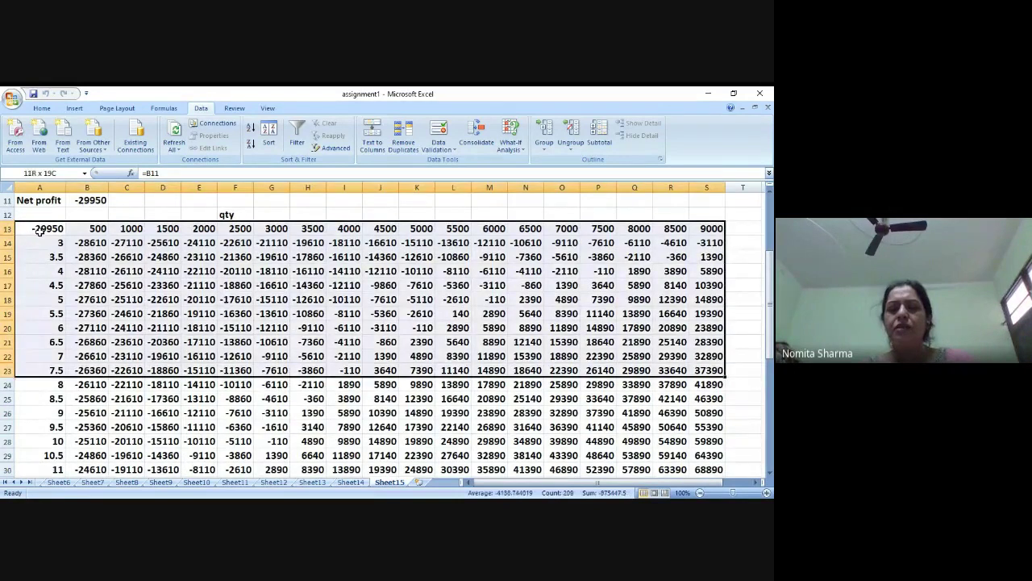
pyautogui.hotkey('shift', 'Down')
pyautogui.hotkey('shift', 'Down')
pyautogui.hotkey('shift', 'Down')
pyautogui.hotkey('shift', 'Down')
pyautogui.hotkey('shift', 'Down')
pyautogui.hotkey('shift', 'Down')
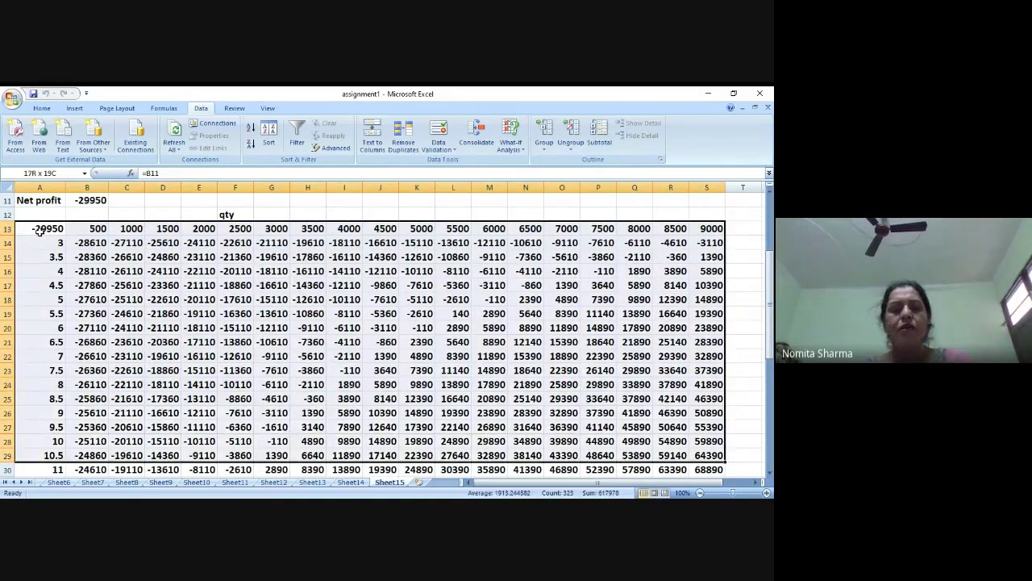
pyautogui.hotkey('shift', 'Down')
pyautogui.hotkey('shift', 'Down')
pyautogui.hotkey('shift', 'Down')
pyautogui.hotkey('shift', 'Down')
pyautogui.hotkey('shift', 'Down')
pyautogui.hotkey('shift', 'Down')
pyautogui.hotkey('shift', 'Down')
pyautogui.hotkey('shift', 'Down')
pyautogui.hotkey('shift', 'Down')
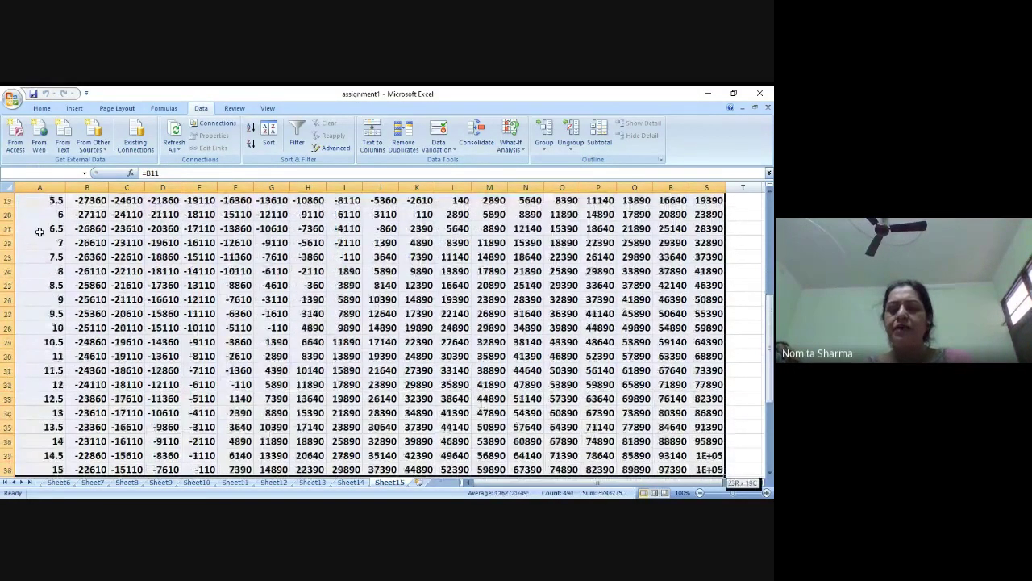
pyautogui.hotkey('shift', 'Down')
pyautogui.hotkey('shift', 'Down')
pyautogui.hotkey('shift', 'Down')
pyautogui.hotkey('shift', 'Down')
pyautogui.hotkey('shift', 'Down')
pyautogui.hotkey('shift', 'Down')
pyautogui.hotkey('shift', 'Down')
pyautogui.hotkey('shift', 'Down')
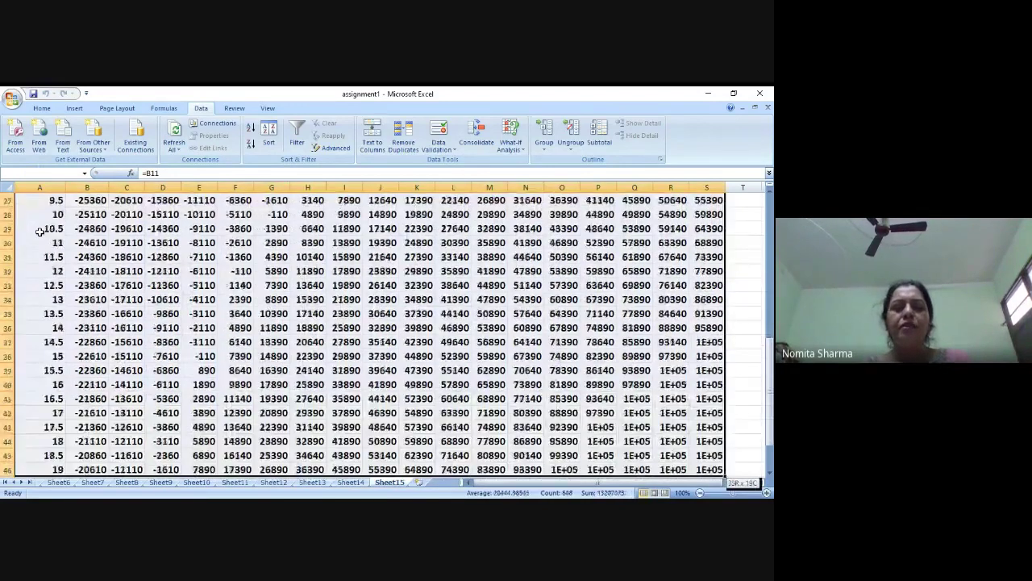
pyautogui.hotkey('shift', 'Down')
pyautogui.hotkey('shift', 'Down')
pyautogui.hotkey('shift', 'Down')
pyautogui.hotkey('shift', 'Down')
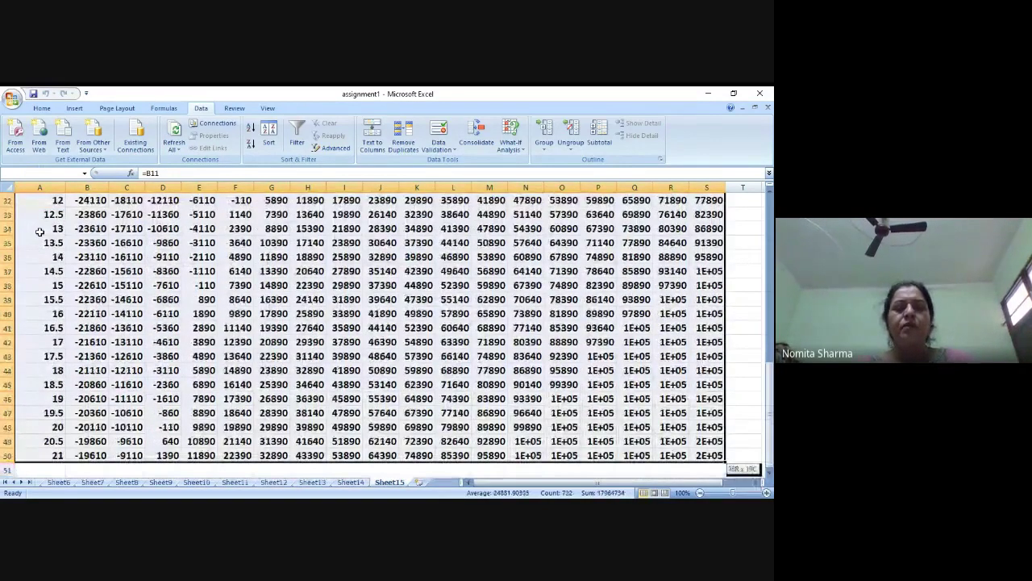
pyautogui.click(43, 109)
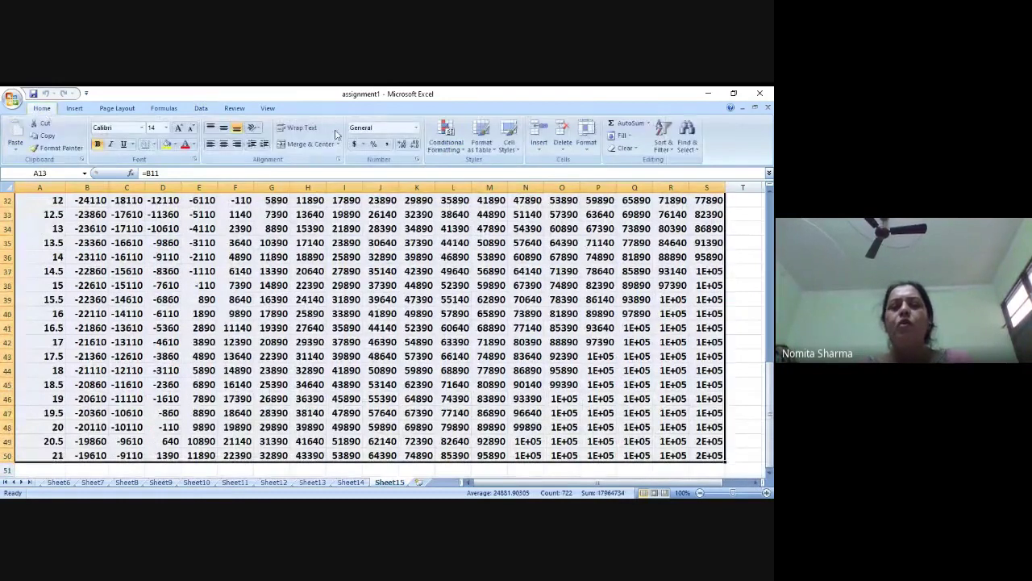
pyautogui.click(449, 143)
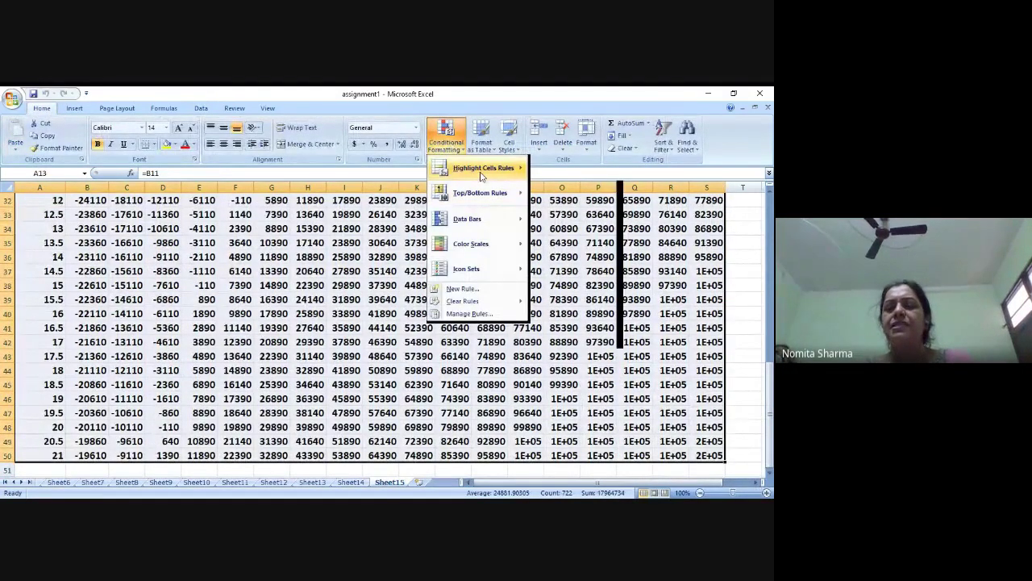
pyautogui.moveTo(484, 171)
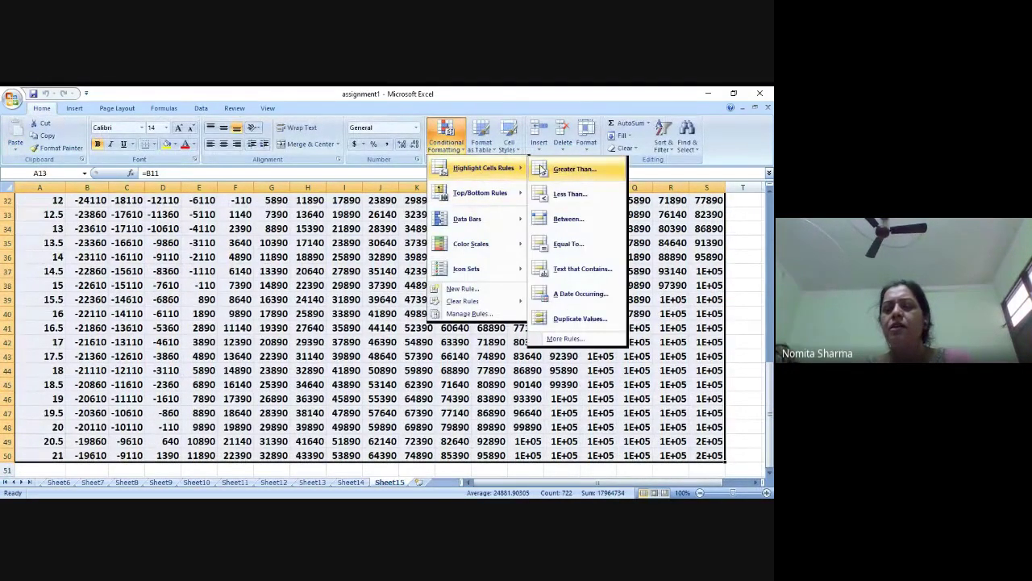
pyautogui.click(569, 194)
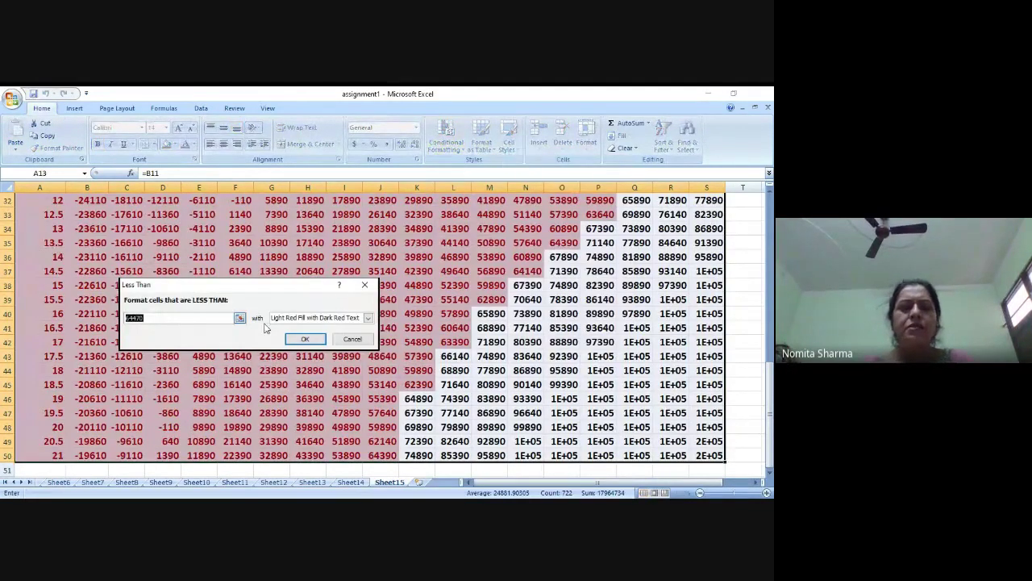
pyautogui.write('0')
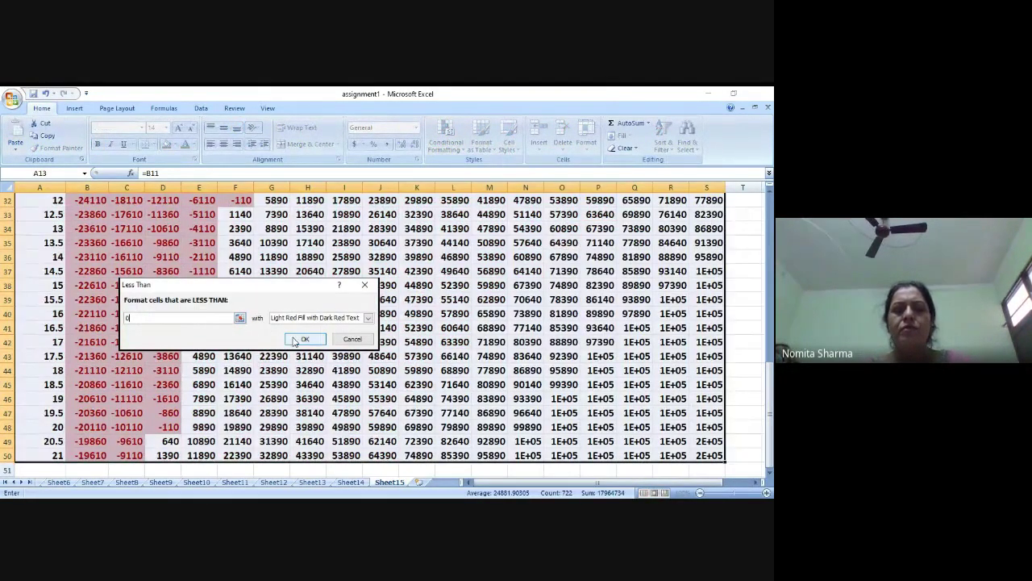
pyautogui.click(304, 339)
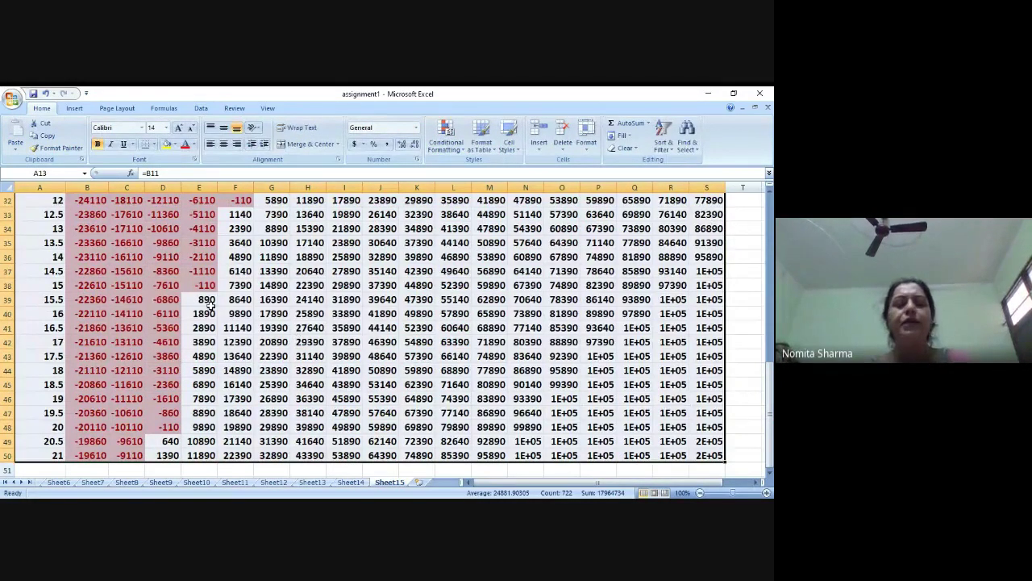
# Examine the boundary between loss and profit cells in the data table, from S15 down to L19
pyautogui.press('Up')
pyautogui.press('Up')
pyautogui.press('Up')
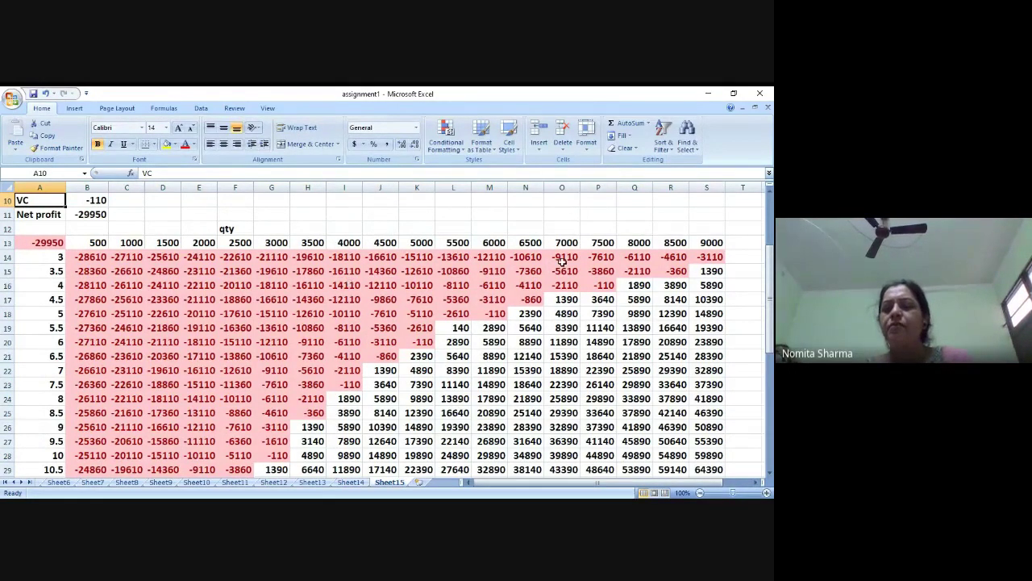
pyautogui.click(716, 272)
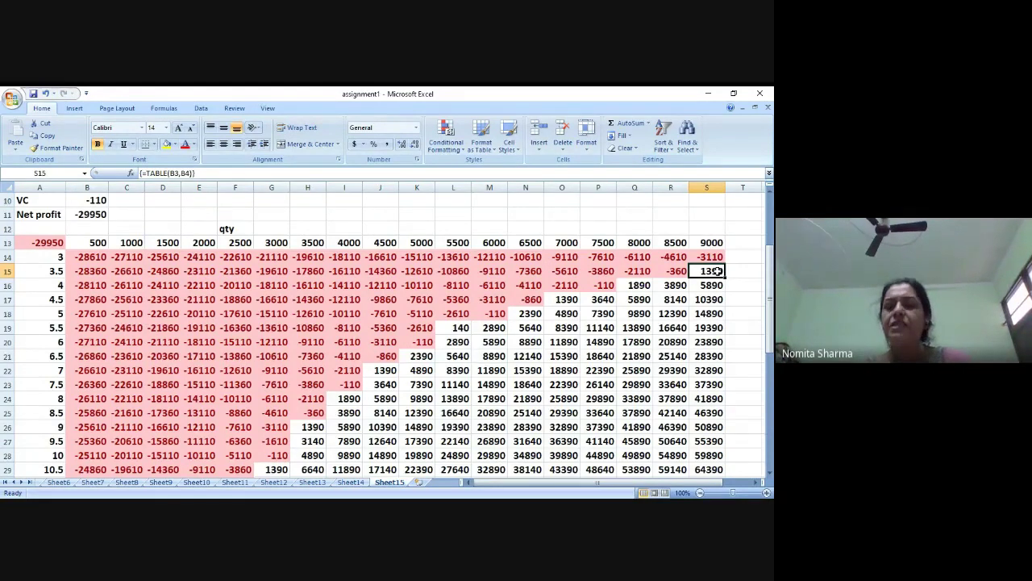
pyautogui.press('Left')
pyautogui.press('Left')
pyautogui.press('Down')
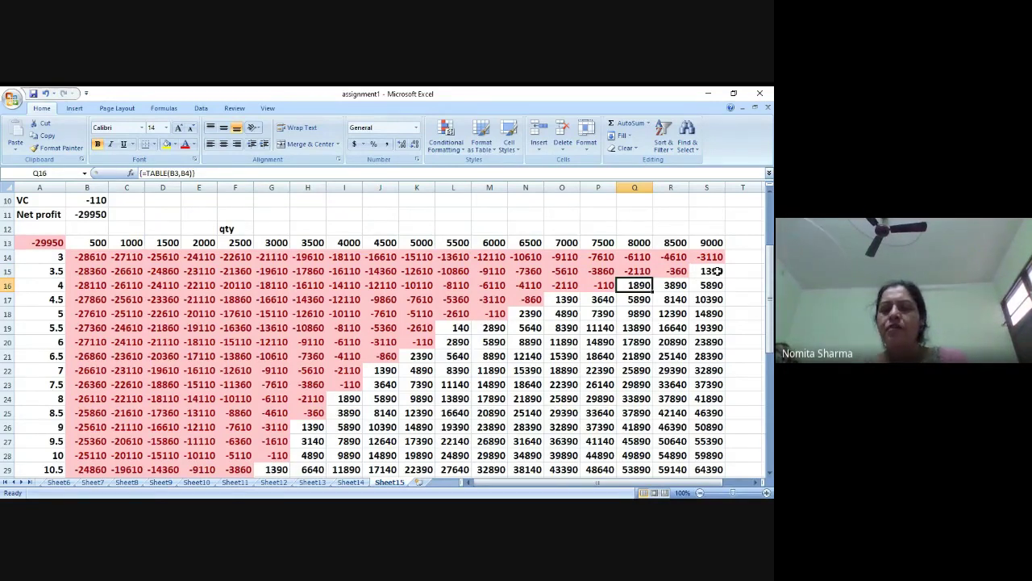
pyautogui.press('Left')
pyautogui.press('Down')
pyautogui.press('Left')
pyautogui.press('Down')
pyautogui.press('Left')
pyautogui.press('Left')
pyautogui.press('Left')
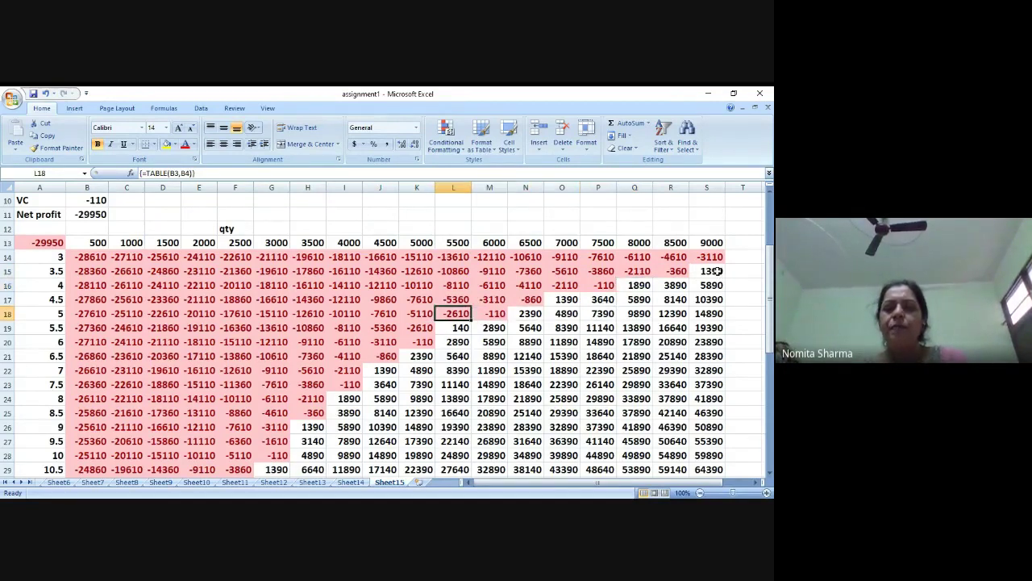
pyautogui.press('Down')
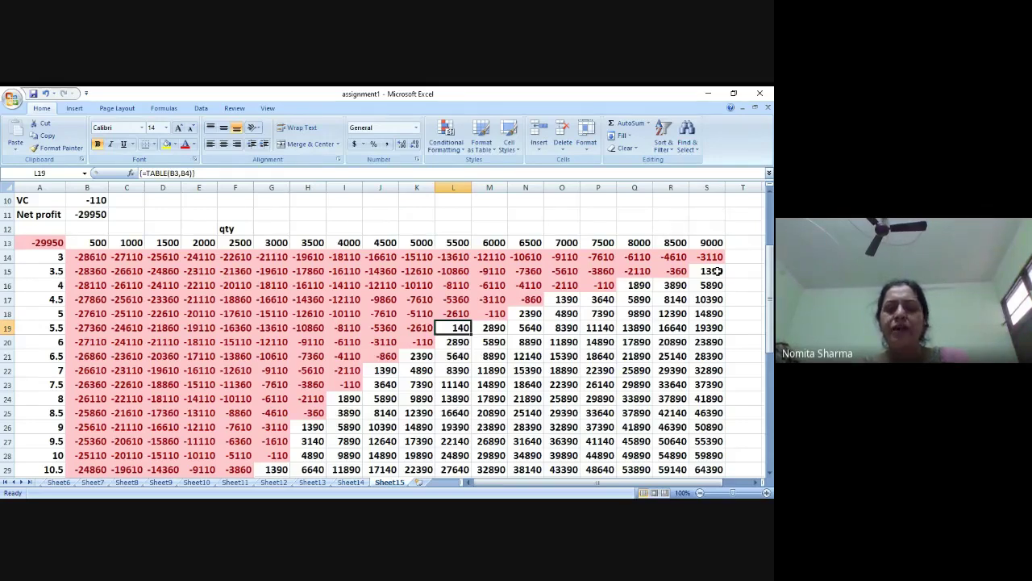
# Examine the net profit values for quantity 5500 in column L at unit prices above 5.5
pyautogui.press('Down')
pyautogui.press('Down')
pyautogui.press('Down')
pyautogui.press('Down')
pyautogui.press('Down')
pyautogui.press('Down')
pyautogui.press('Down')
pyautogui.press('Down')
pyautogui.press('Down')
pyautogui.press('Down')
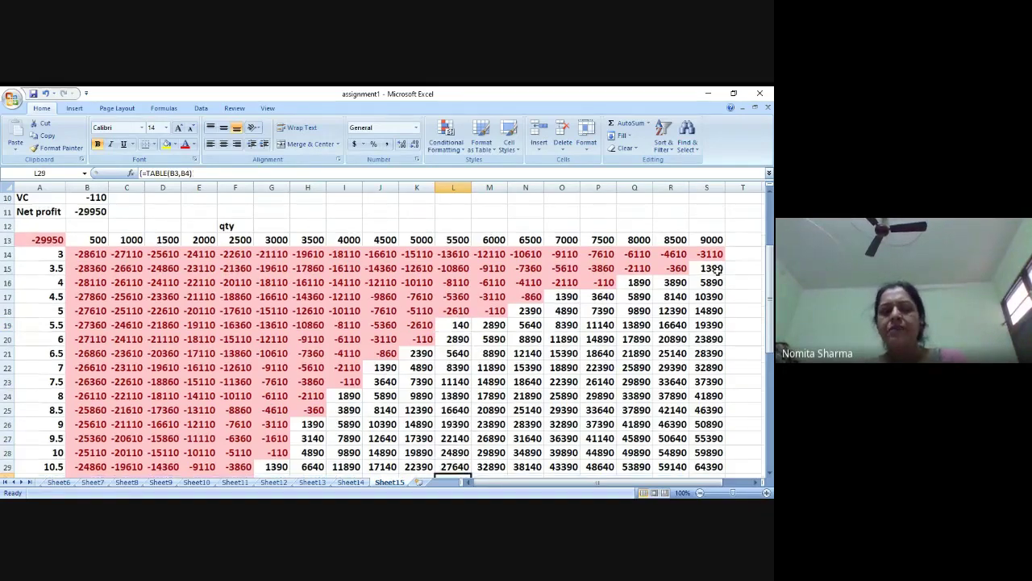
pyautogui.press('Down')
pyautogui.press('Down')
pyautogui.press('Down')
pyautogui.press('Down')
pyautogui.press('Down')
pyautogui.press('Down')
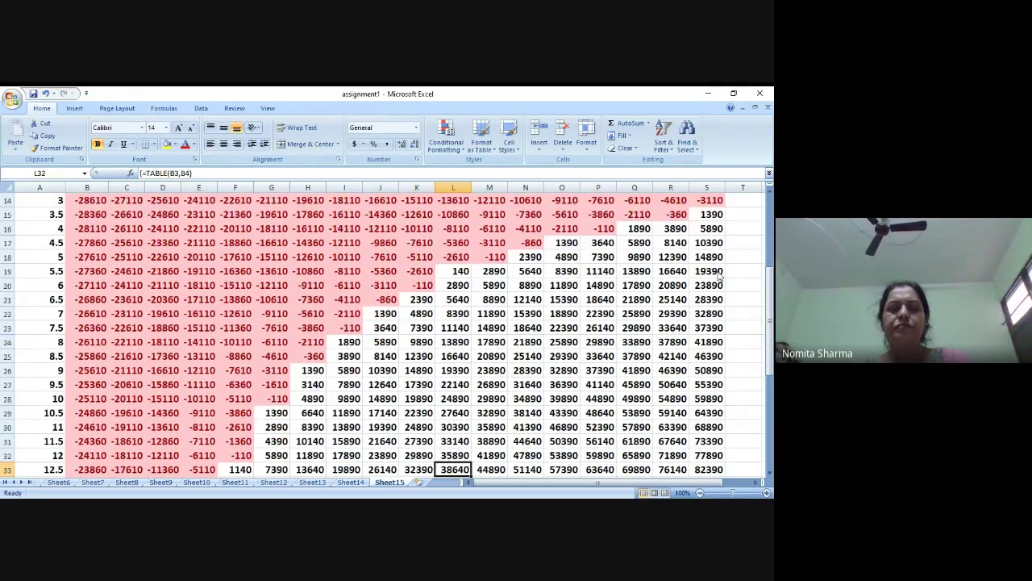
# Trace column F from the net profit in F33 up to its quantity heading in F13
pyautogui.click(240, 441)
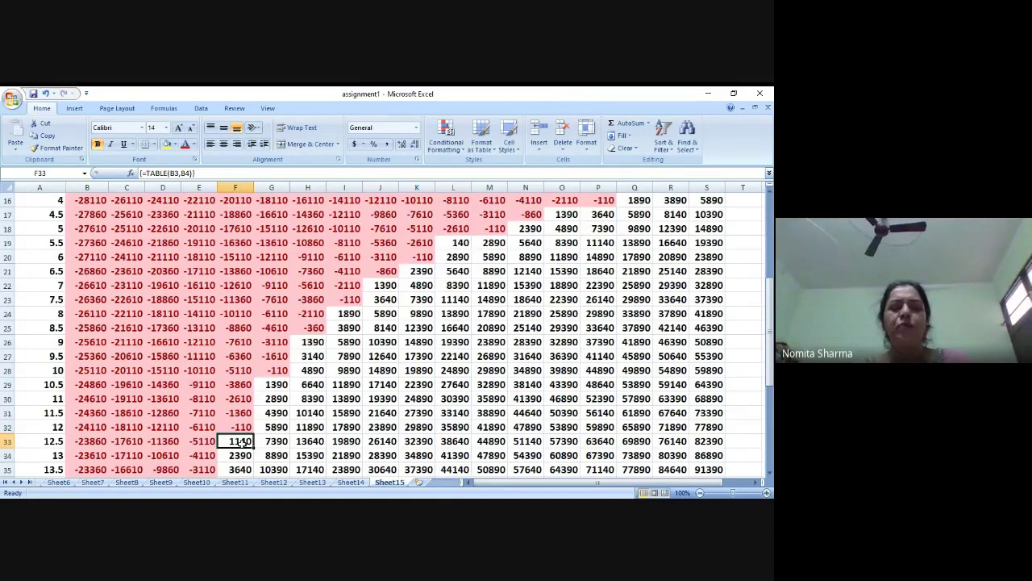
pyautogui.press('Up')
pyautogui.press('Up')
pyautogui.press('Up')
pyautogui.press('Up')
pyautogui.press('Up')
pyautogui.press('Up')
pyautogui.press('Up')
pyautogui.press('Up')
pyautogui.press('Up')
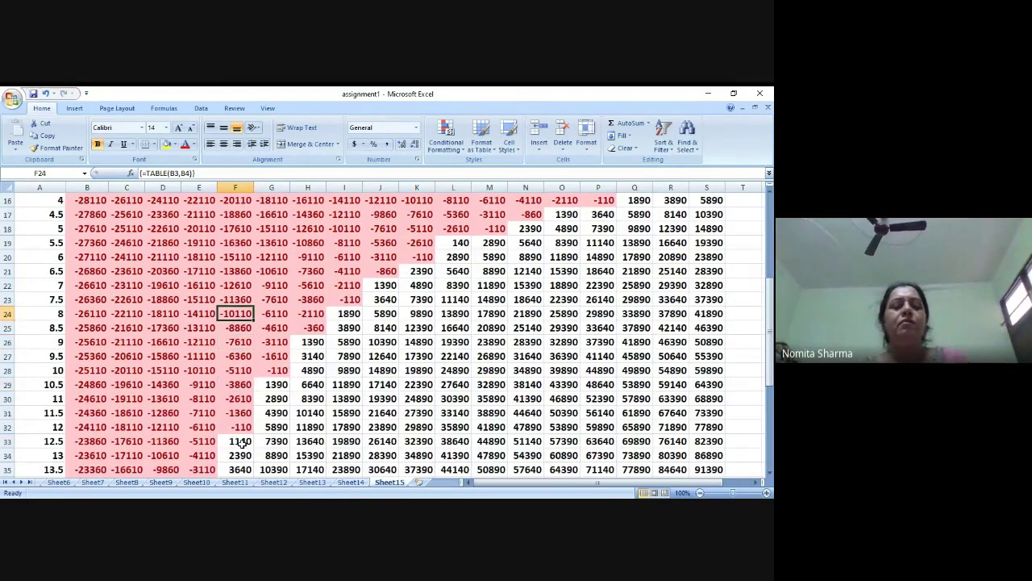
pyautogui.press('Up')
pyautogui.press('Up')
pyautogui.press('Up')
pyautogui.press('Up')
pyautogui.press('Up')
pyautogui.press('Up')
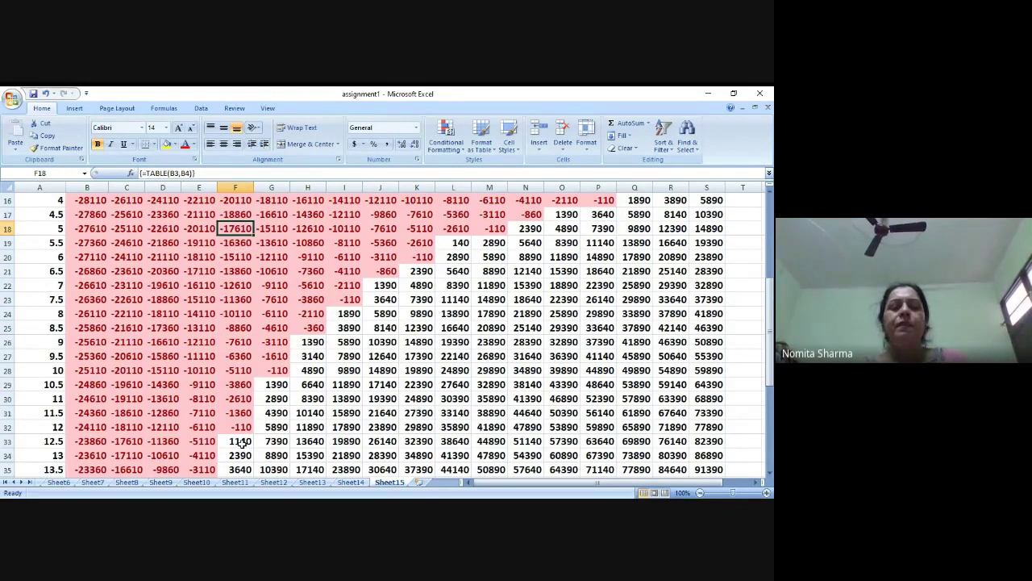
pyautogui.press('Up')
pyautogui.press('Up')
pyautogui.press('Up')
pyautogui.press('Up')
pyautogui.press('Up')
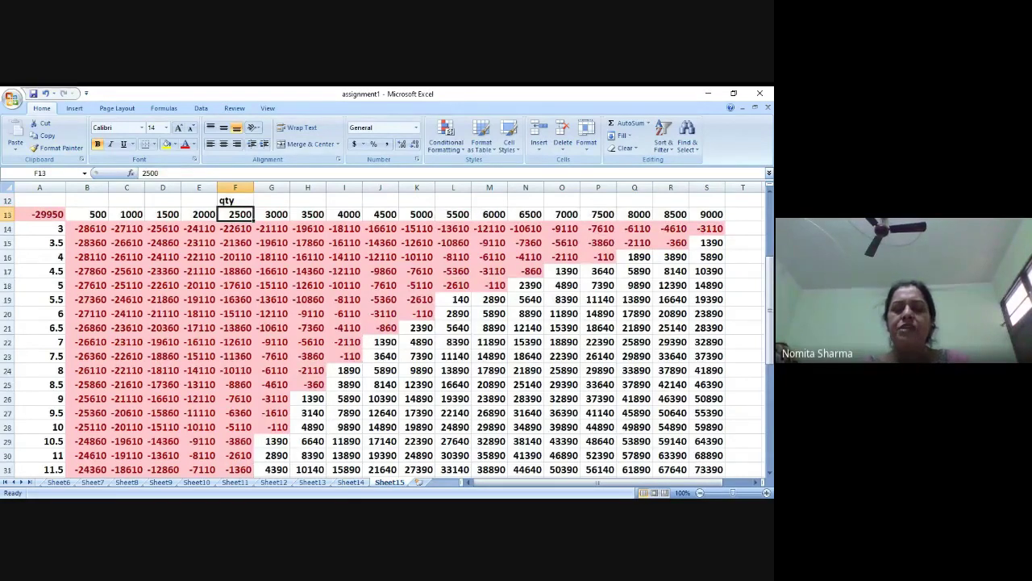
pyautogui.hotkey('alt', 'Tab')
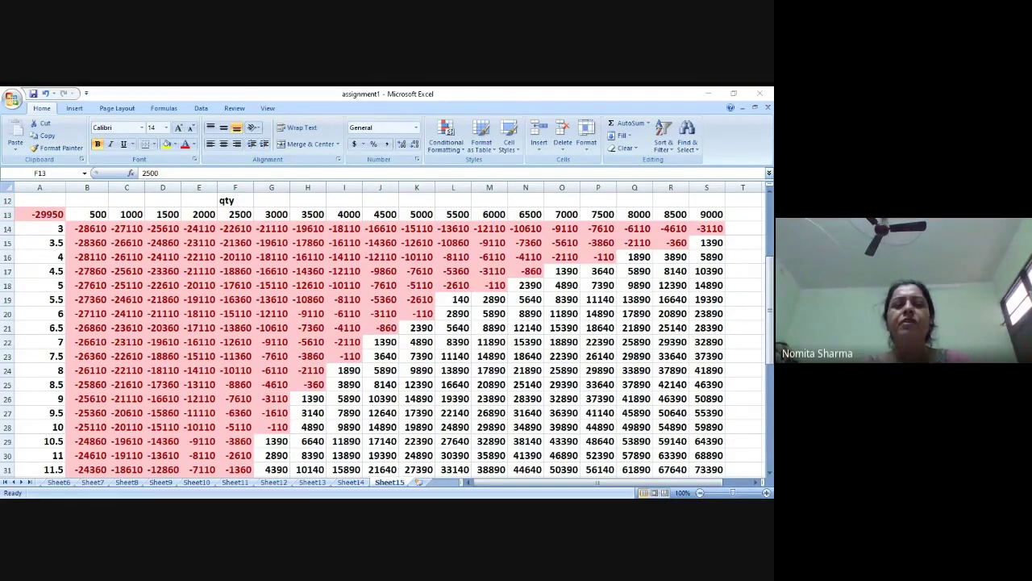